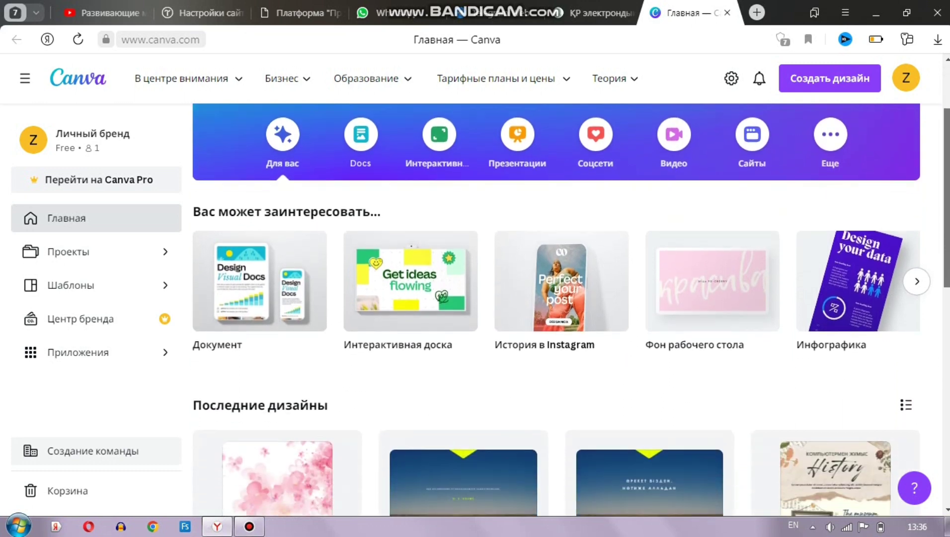
Step: Open the presentations category and show all templates under "Презентации игр"
scroll(946, 106, up, 3)
click(515, 256)
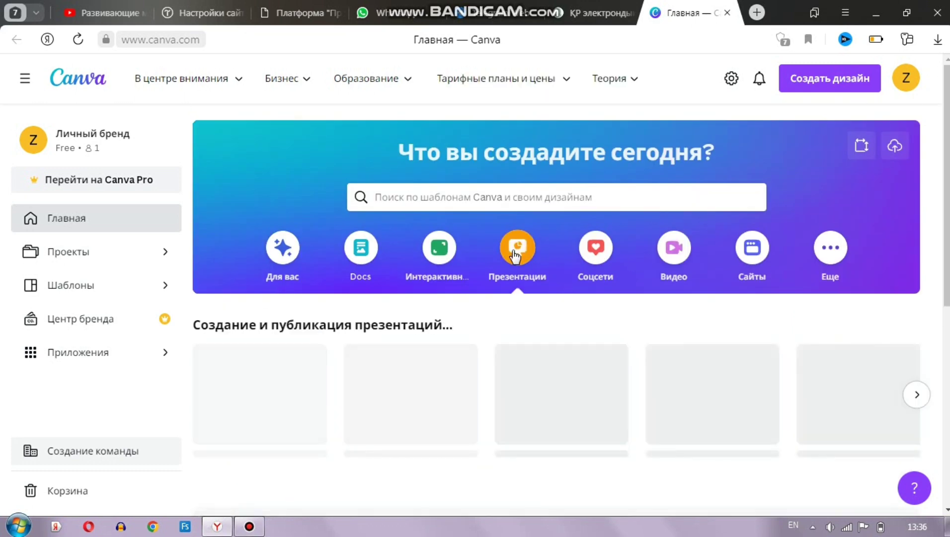
drag(946, 106, 948, 159)
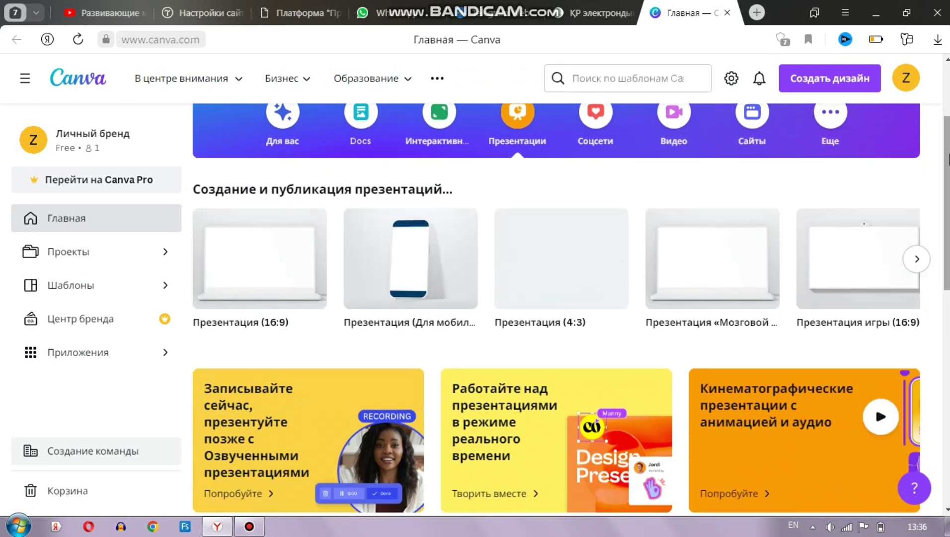
mouse_move(253, 261)
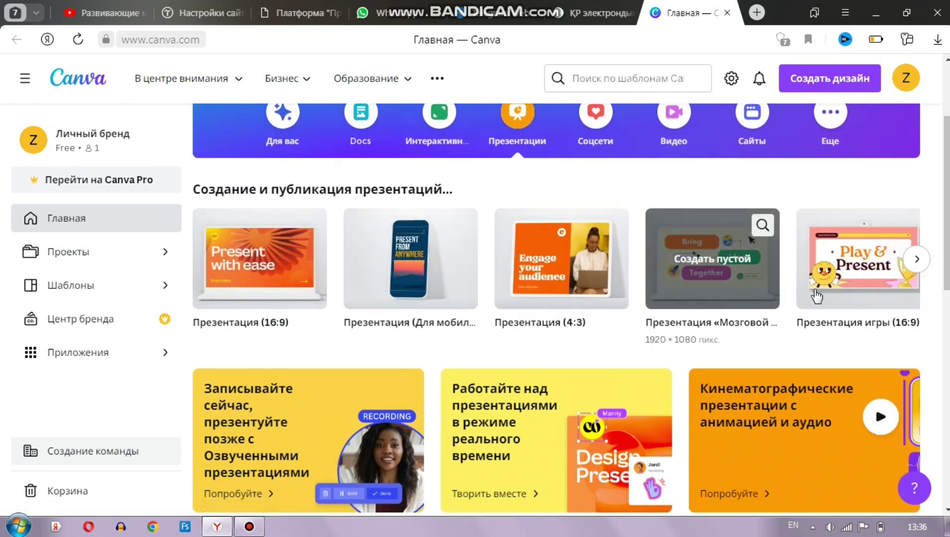
drag(948, 210, 948, 216)
scroll(949, 216, down, 6)
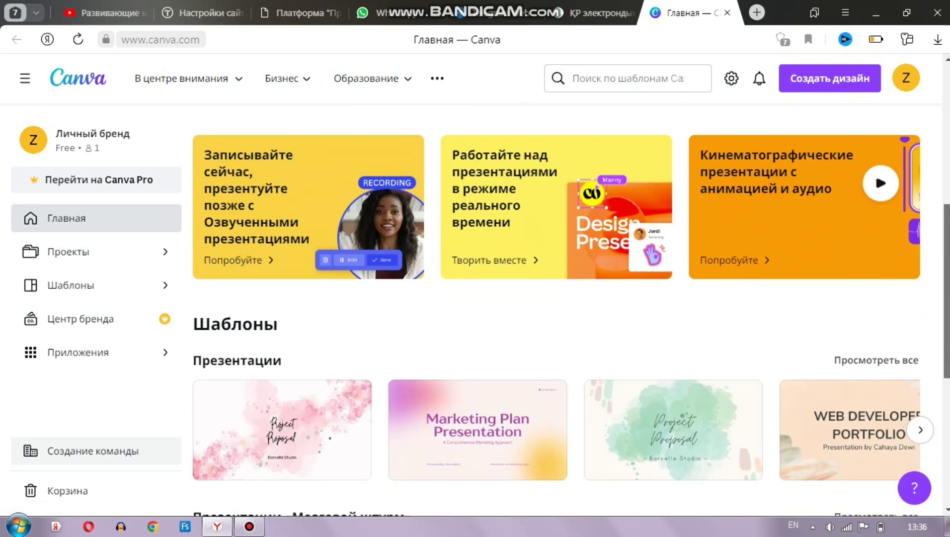
scroll(566, 308, down, 3)
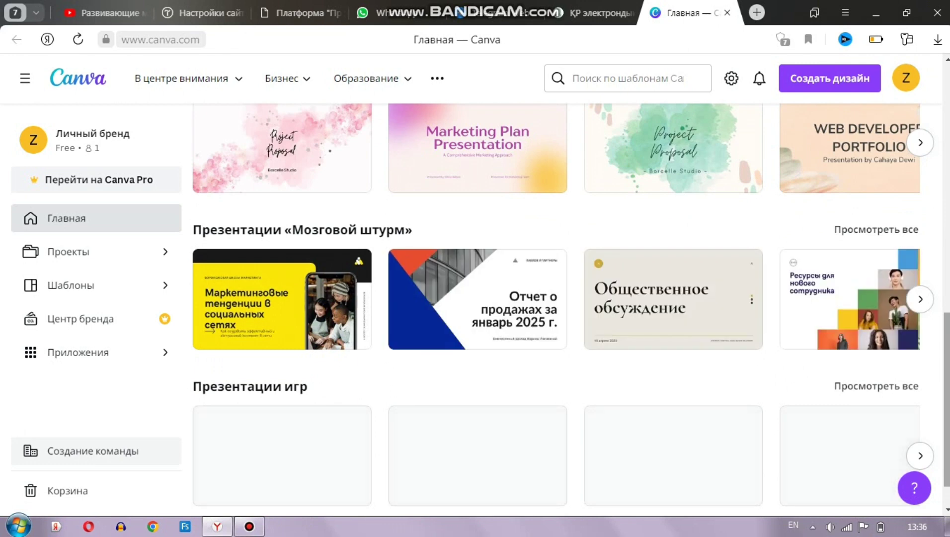
scroll(571, 305, down, 1)
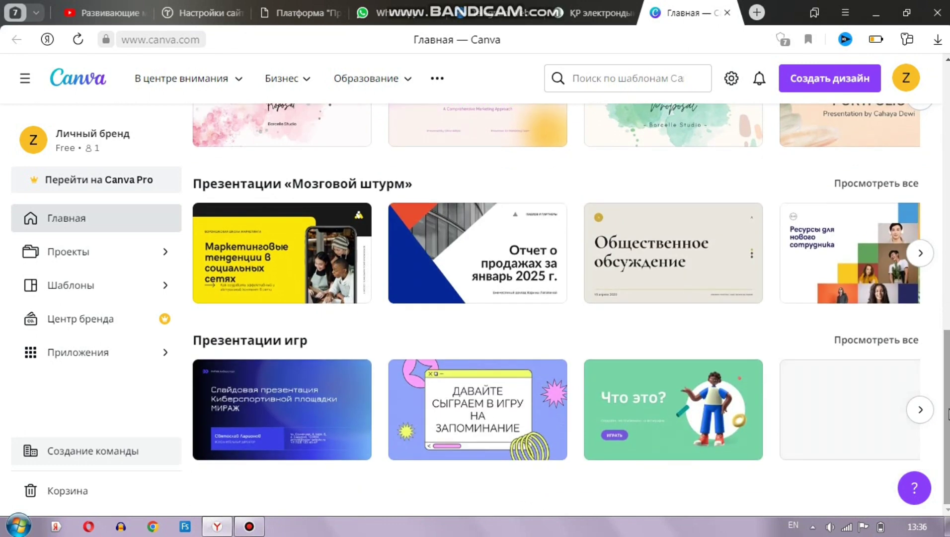
click(869, 340)
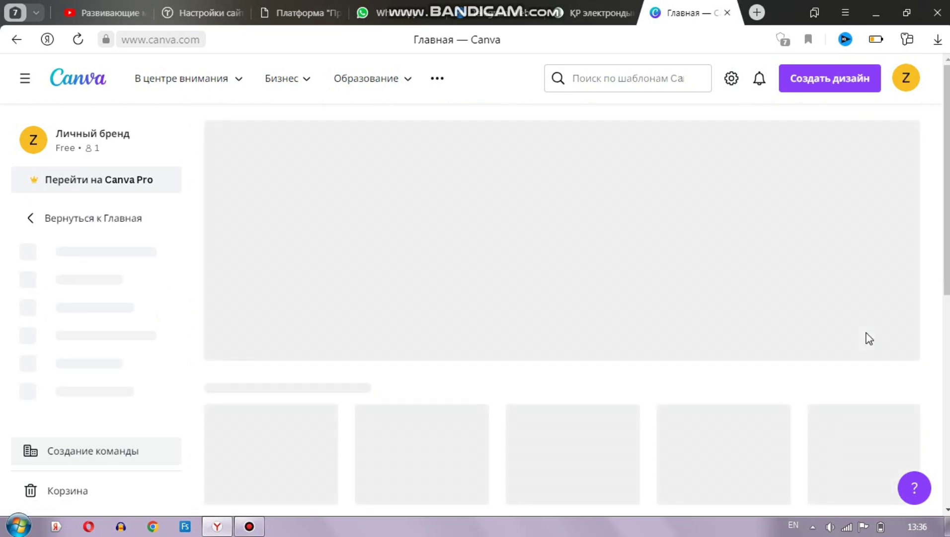
Step: Browse the 16:9 game presentation templates to compare the available designs
scroll(947, 171, down, 4)
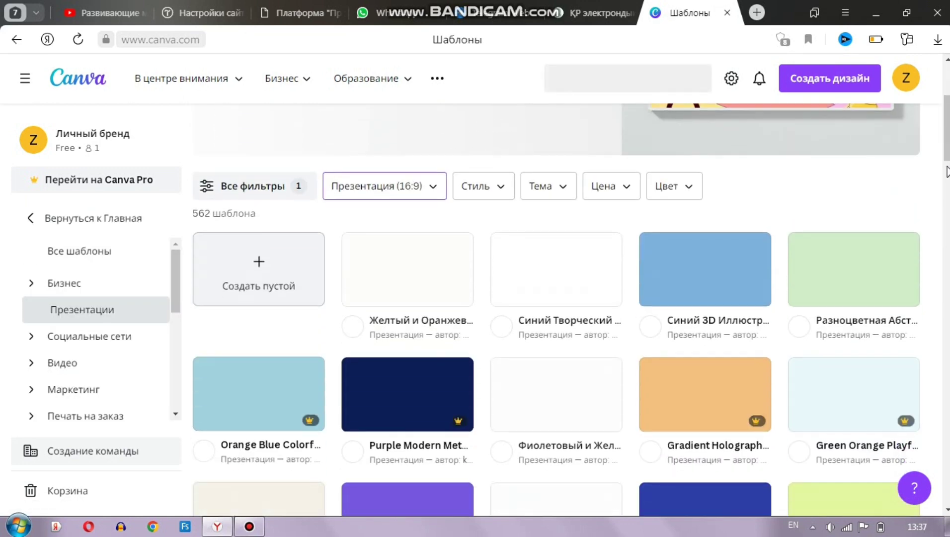
scroll(947, 172, down, 2)
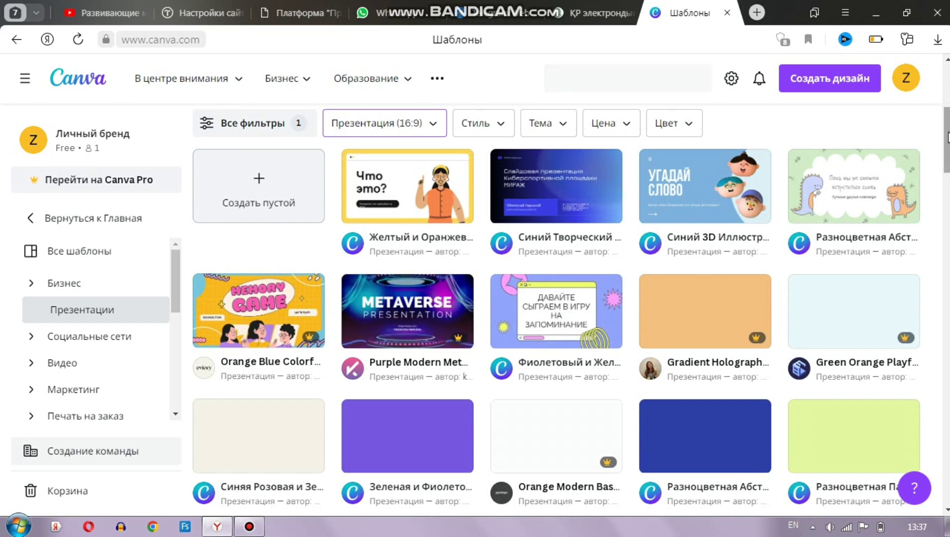
drag(947, 141, 948, 159)
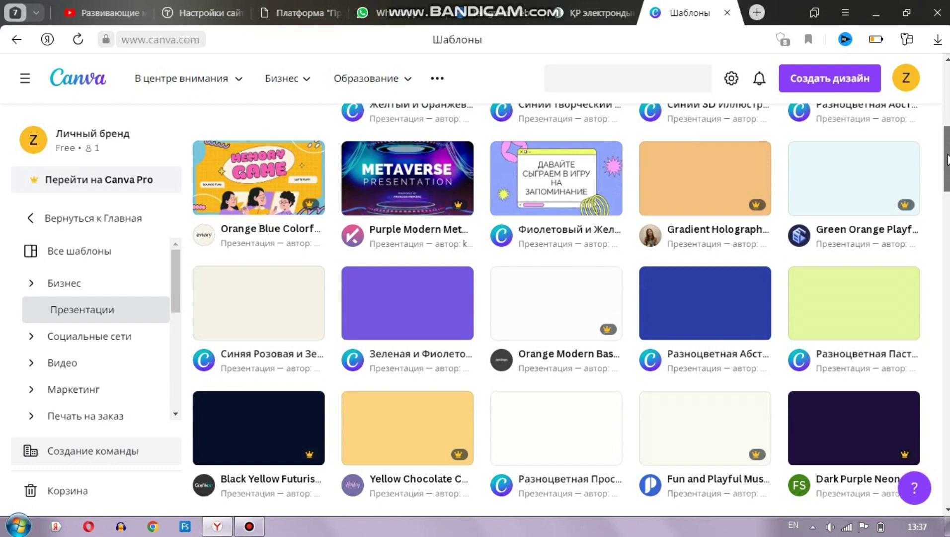
drag(948, 159, 947, 137)
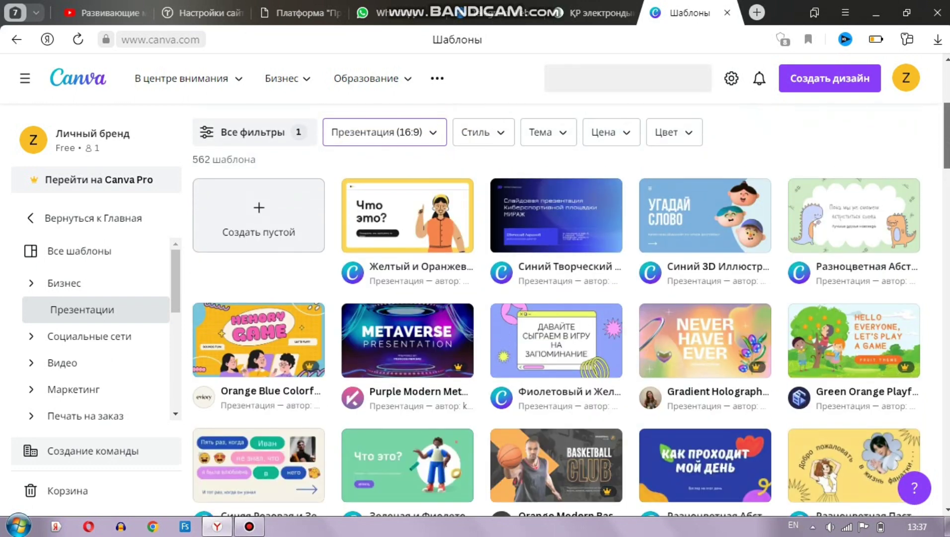
scroll(555, 308, down, 2)
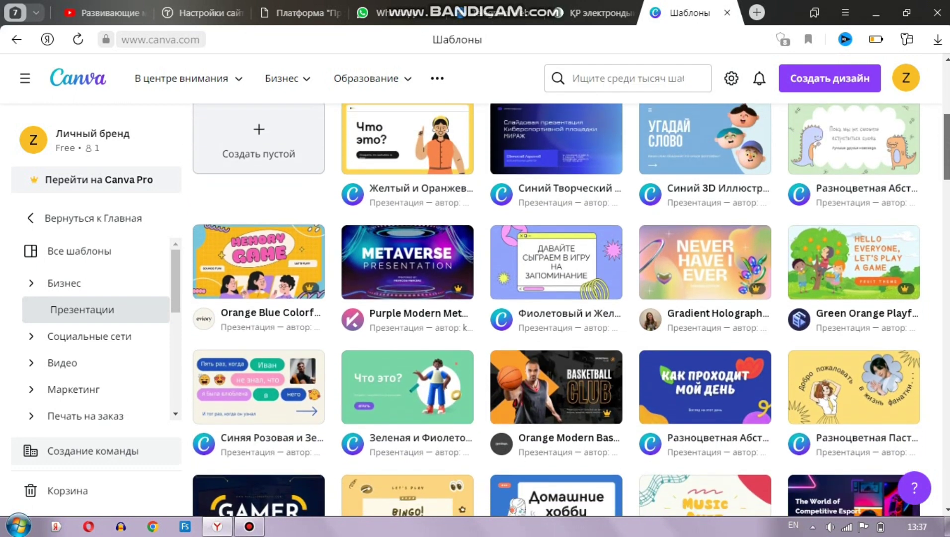
scroll(555, 308, down, 1)
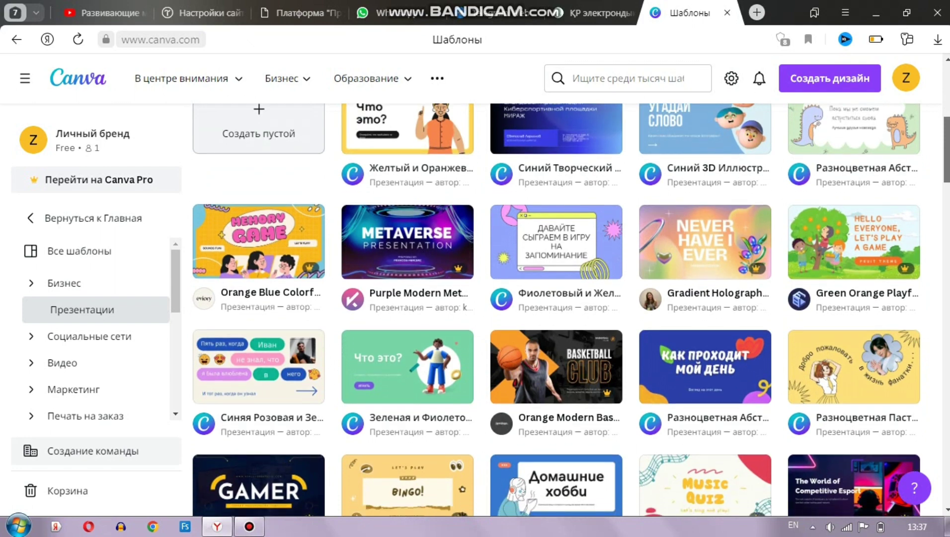
scroll(556, 308, down, 9)
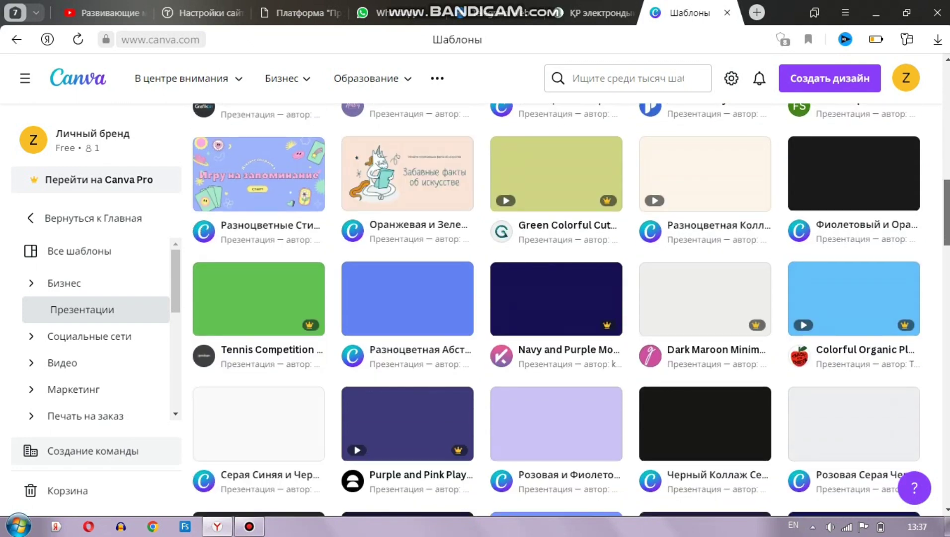
scroll(555, 308, up, 6)
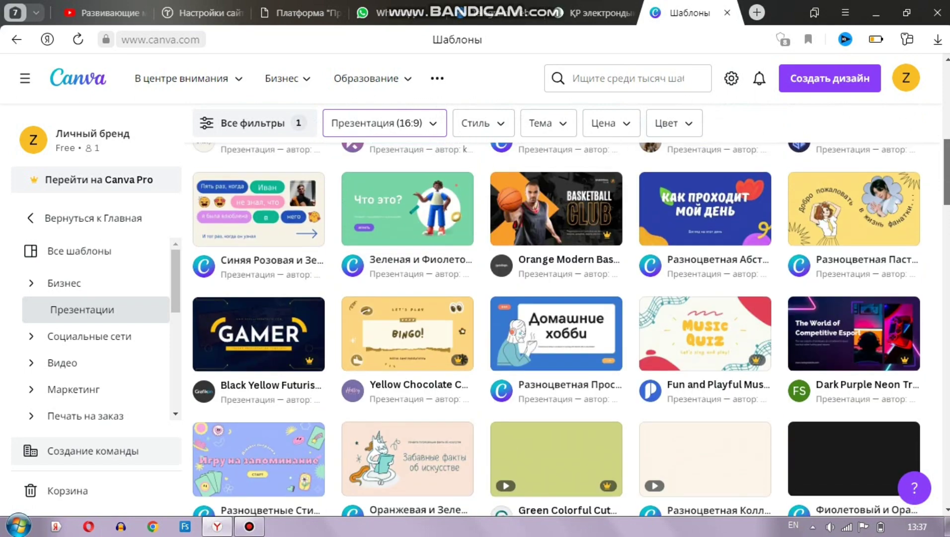
scroll(555, 328, up, 5)
scroll(556, 328, down, 1)
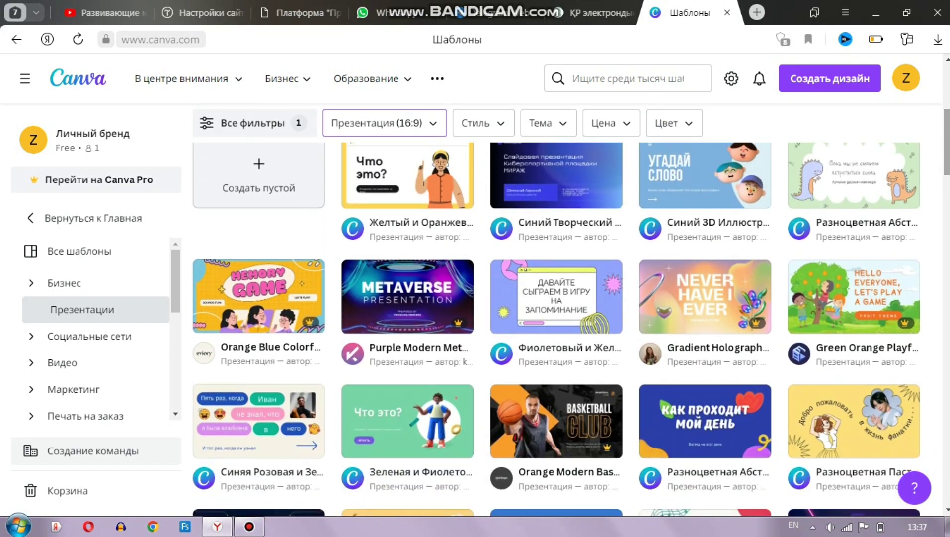
Step: Preview the blue 3D "Угадай слово" game presentation template and open it for editing
mouse_move(728, 194)
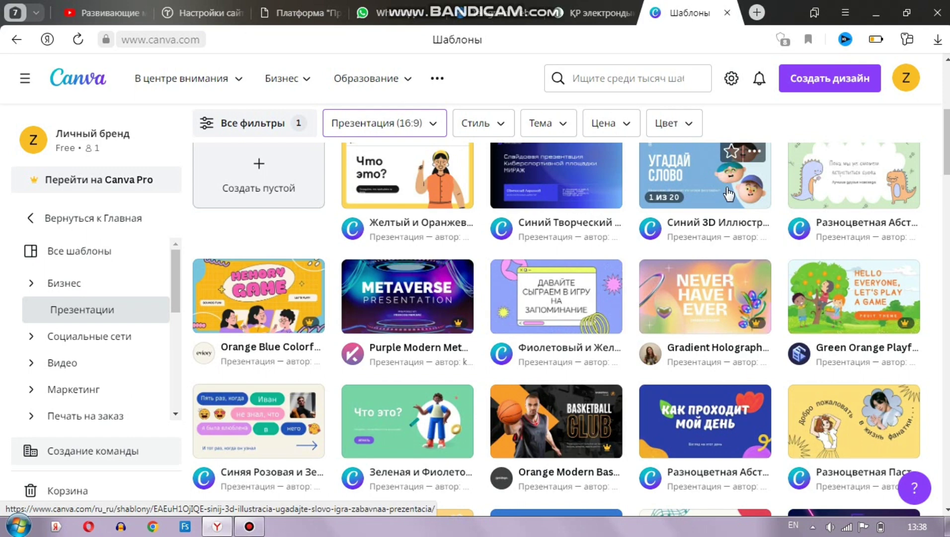
click(699, 195)
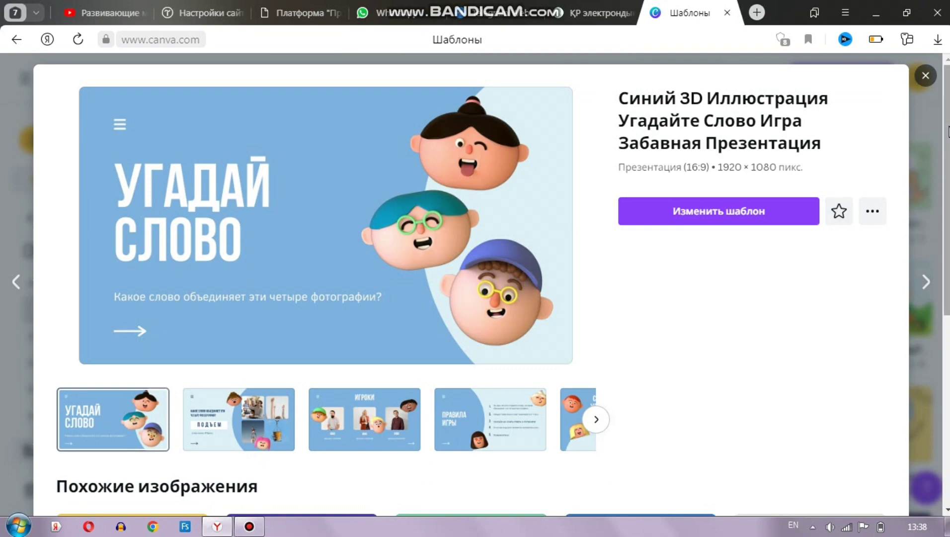
mouse_move(948, 132)
mouse_down()
mouse_move(947, 203)
mouse_move(948, 135)
mouse_up()
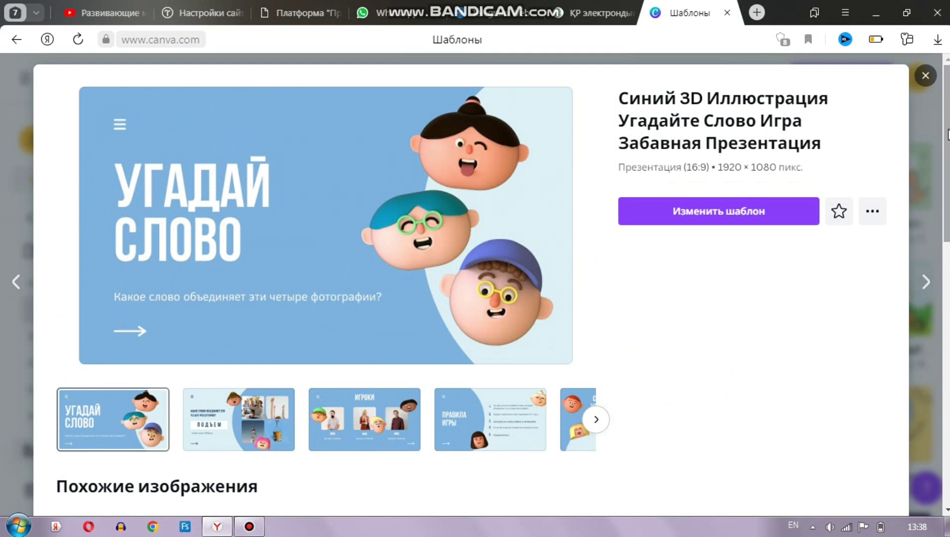
click(718, 222)
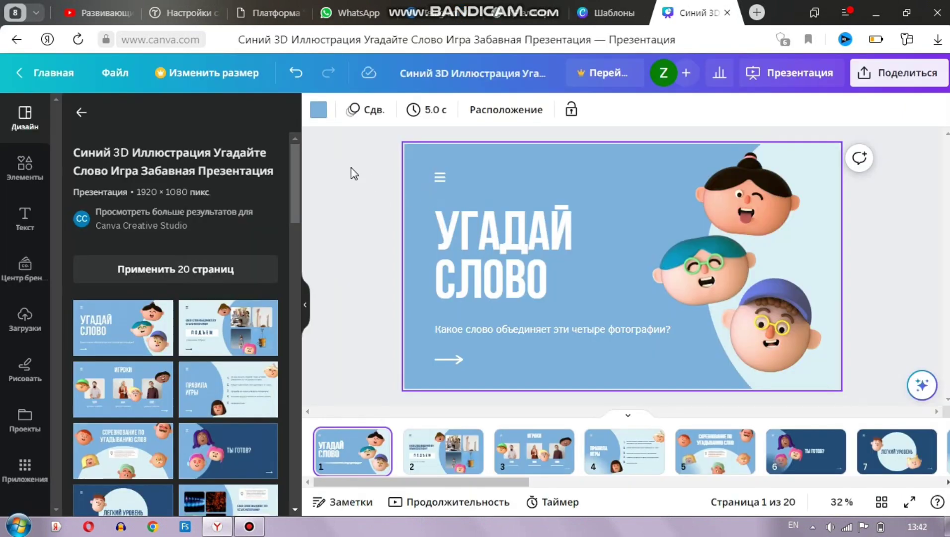
Step: Go to page 1 of the presentation, the "Угадай слово" title slide
click(353, 173)
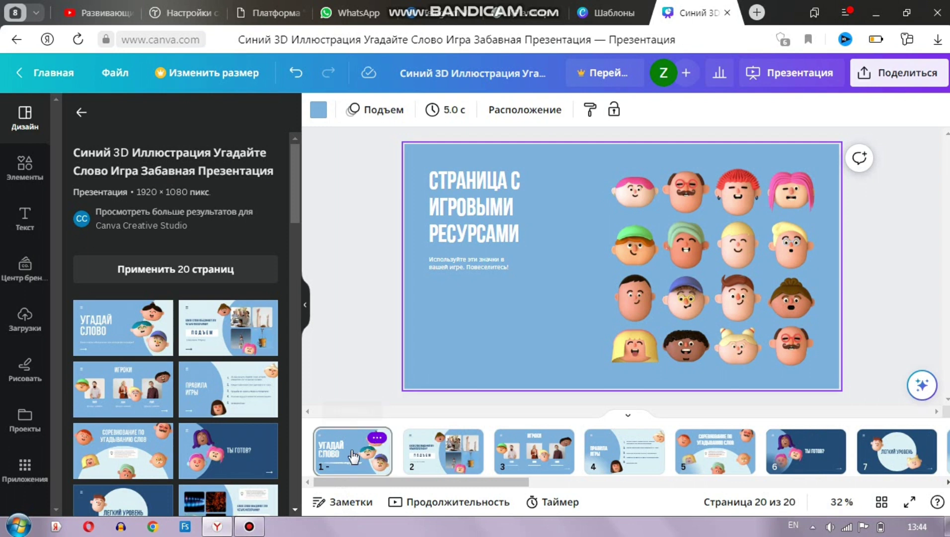
right_click(354, 456)
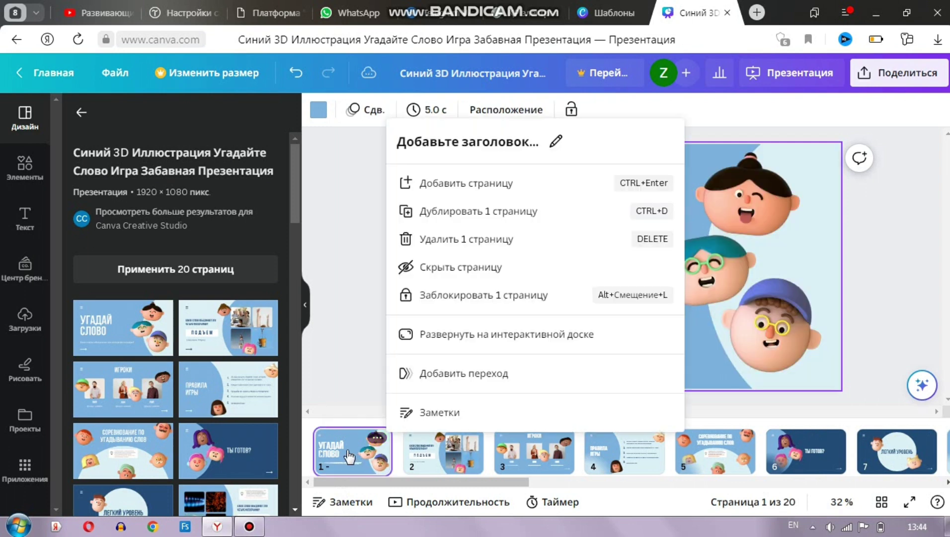
click(351, 457)
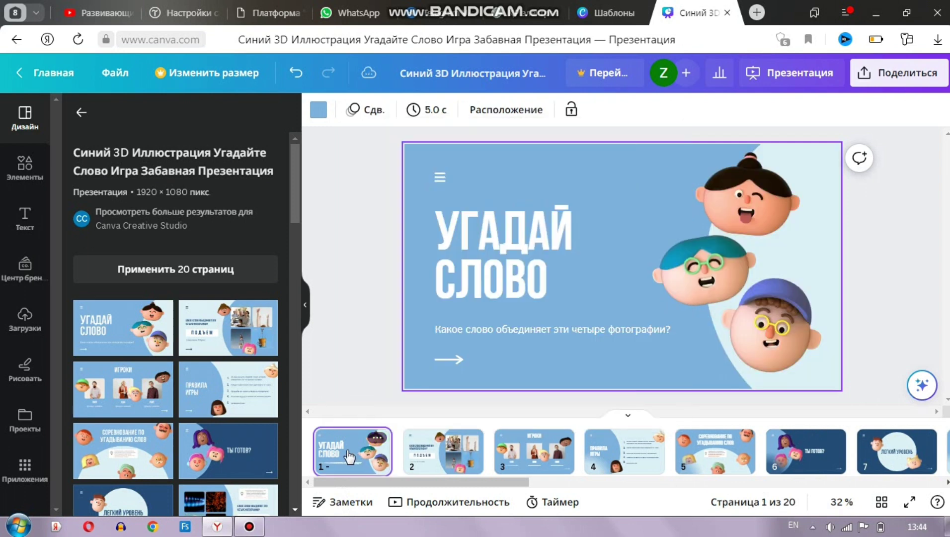
Step: Try red-brown, green and brown backgrounds on the title slide and restore the document's light blue
click(642, 152)
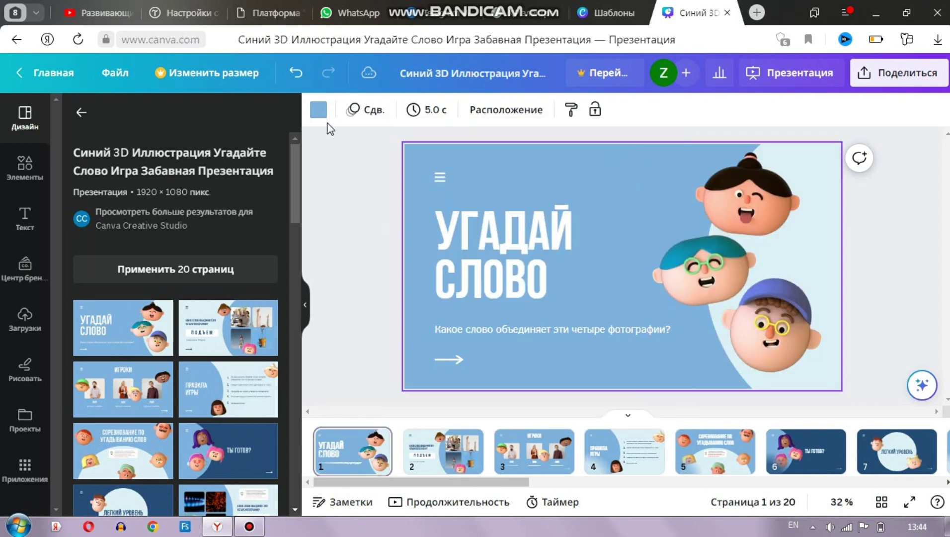
click(319, 110)
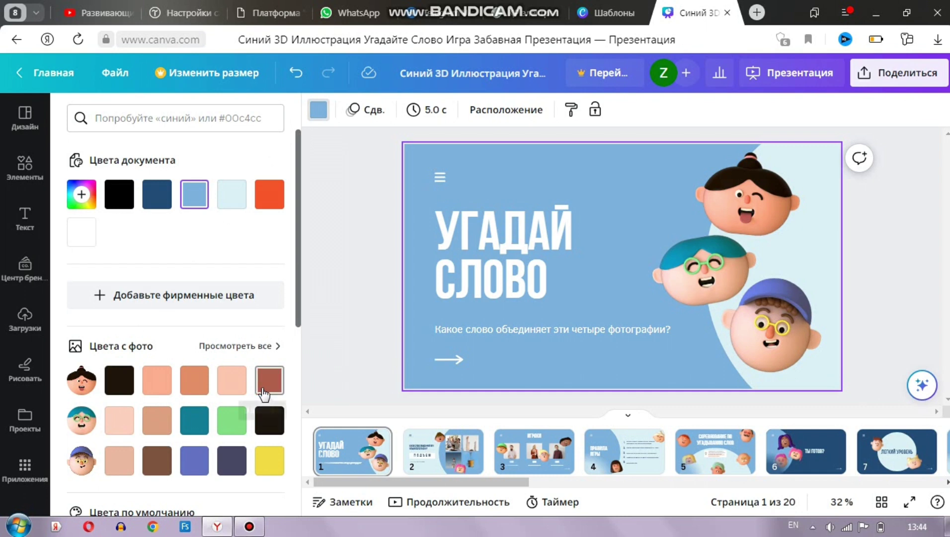
click(264, 393)
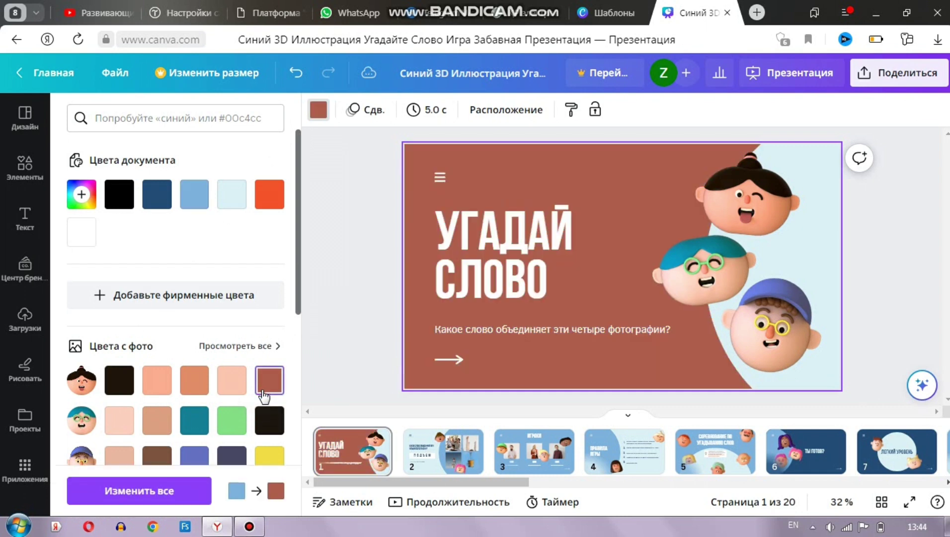
click(234, 423)
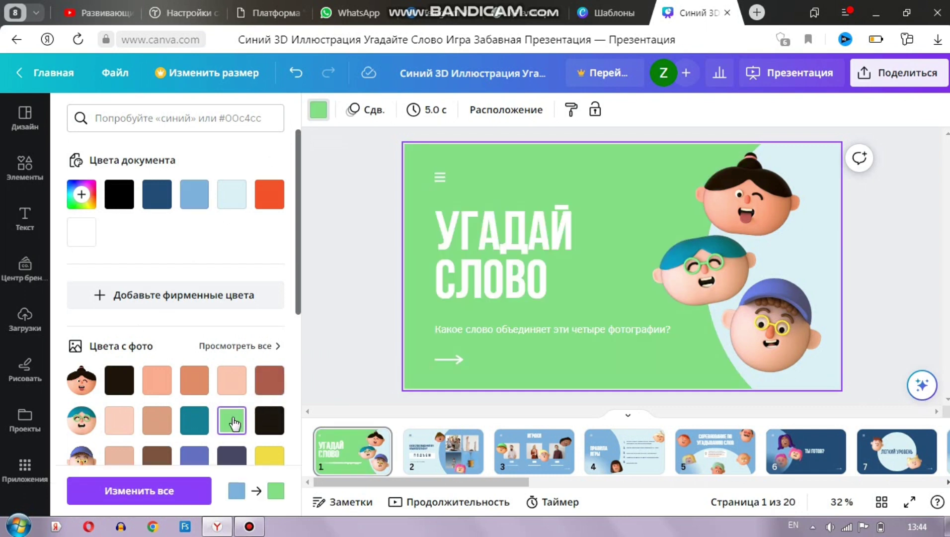
click(152, 463)
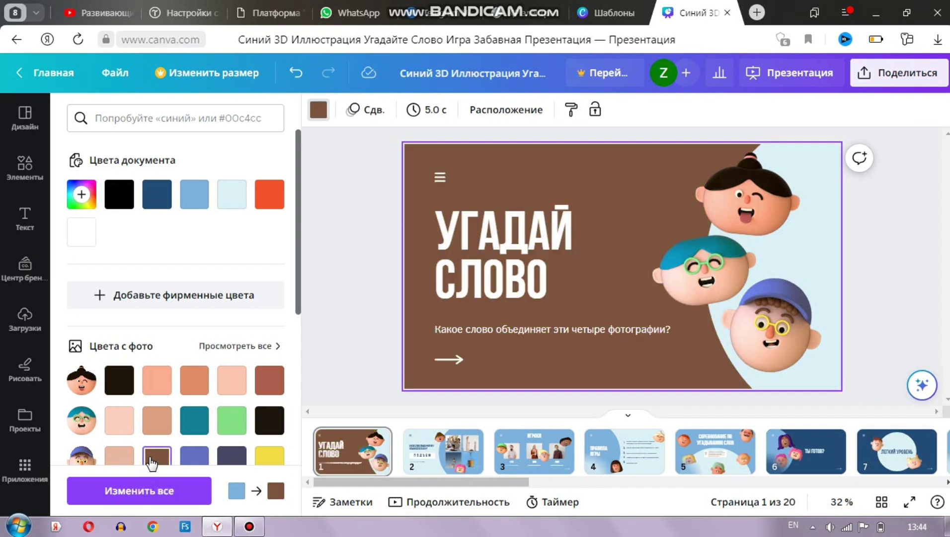
click(189, 195)
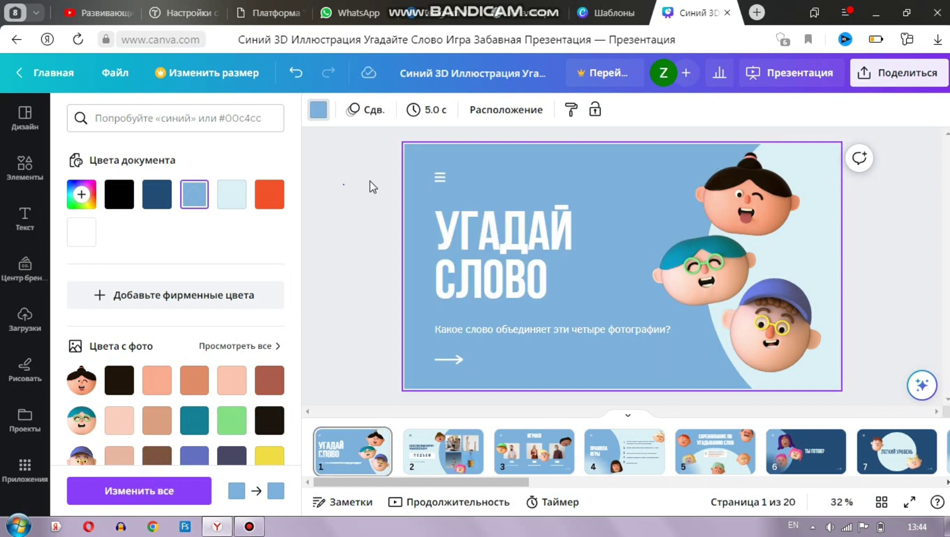
Step: Try the "Появл." animation on the title slide's head with the black hair bun and undo it
click(724, 191)
click(723, 192)
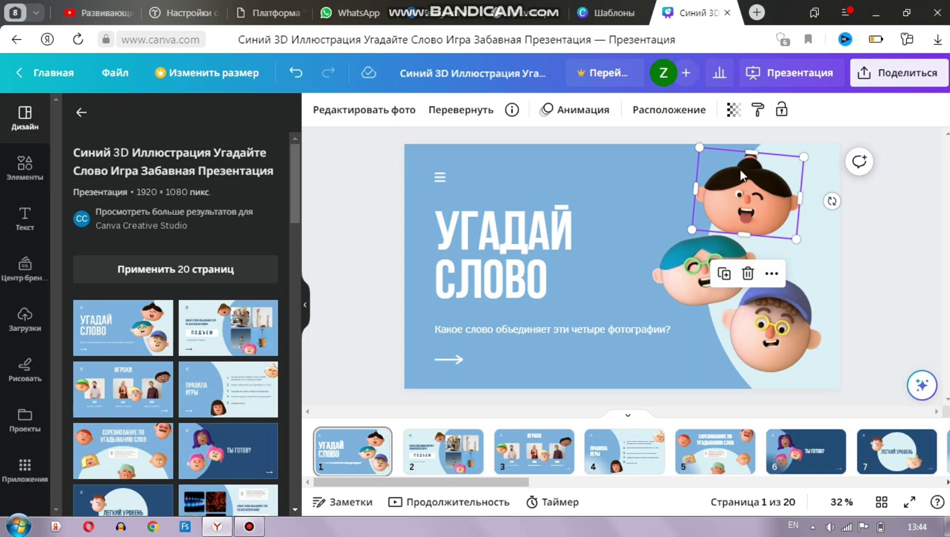
click(565, 114)
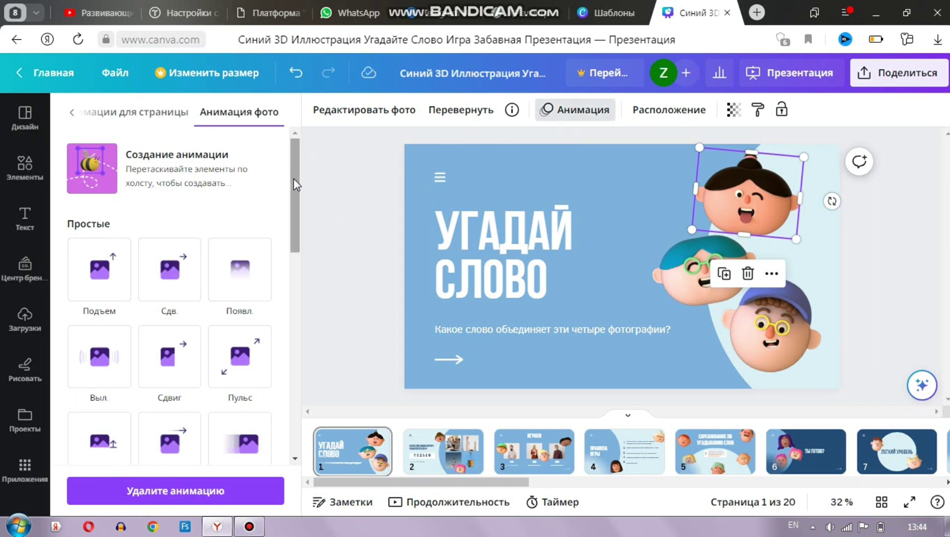
mouse_move(294, 178)
mouse_down()
mouse_move(291, 328)
mouse_move(294, 164)
mouse_up()
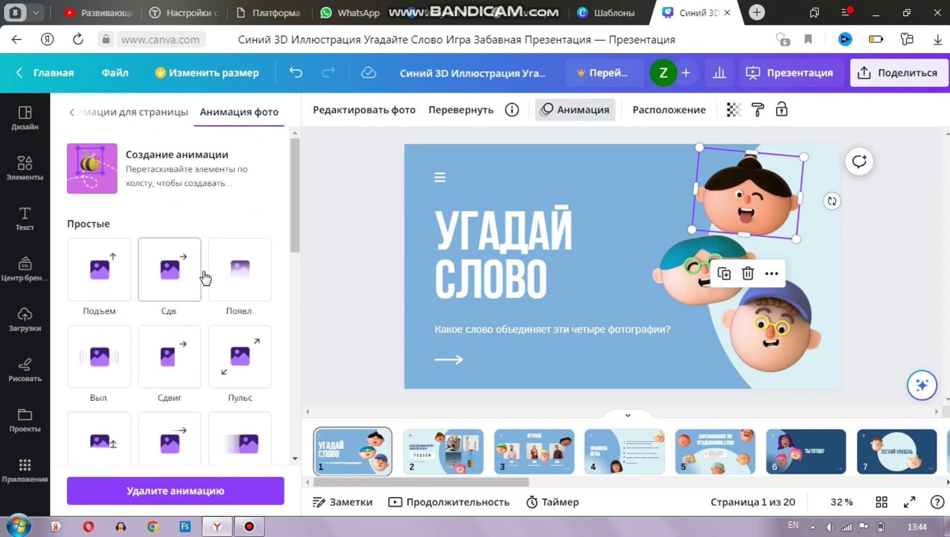
click(224, 273)
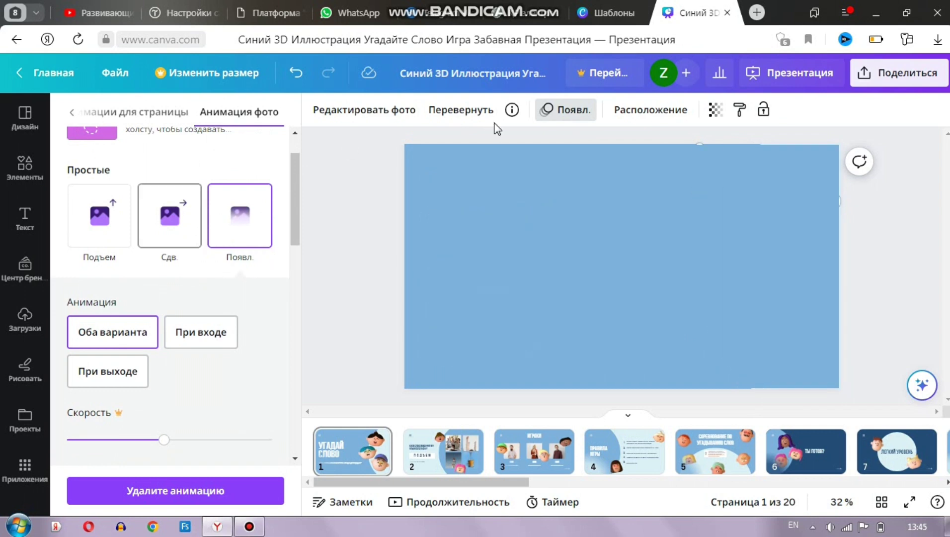
click(296, 75)
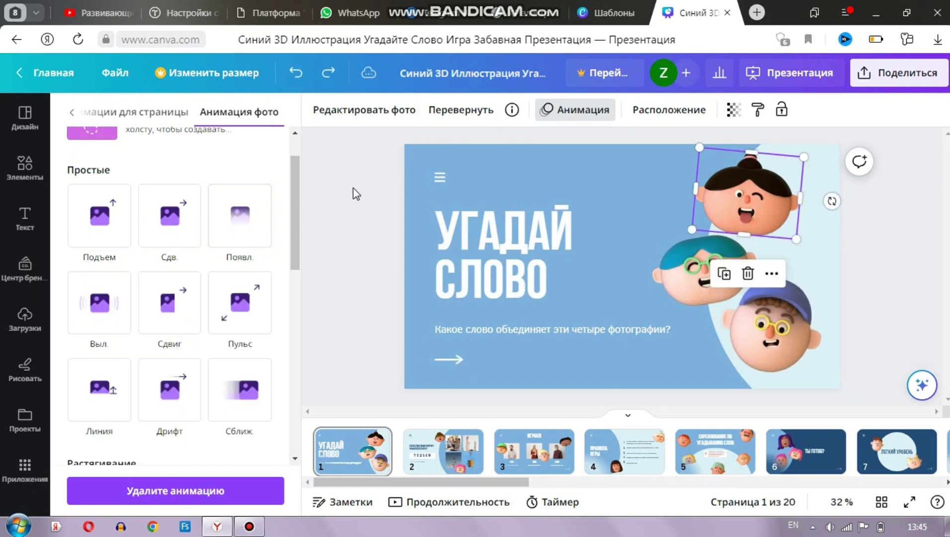
key(Escape)
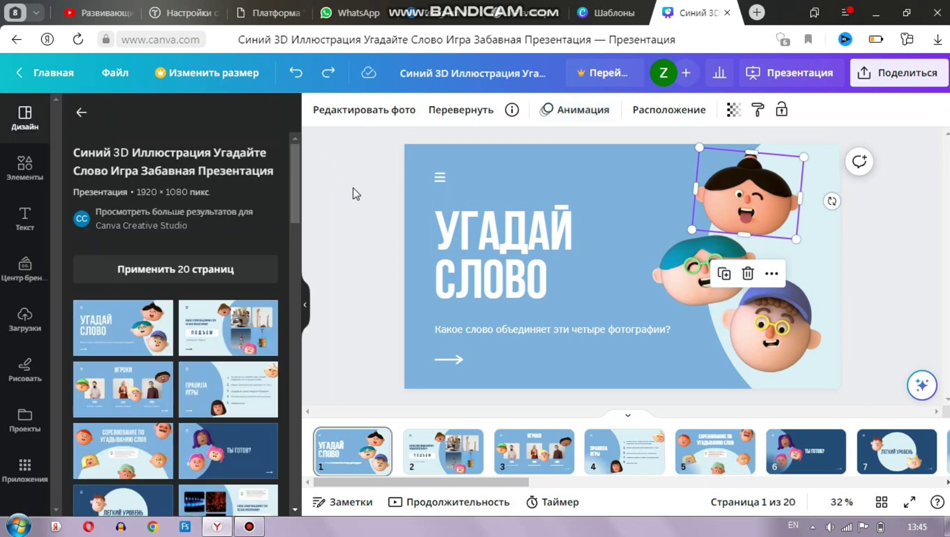
Step: Try moving the white three-line menu icon on the title slide and undo the move
click(441, 176)
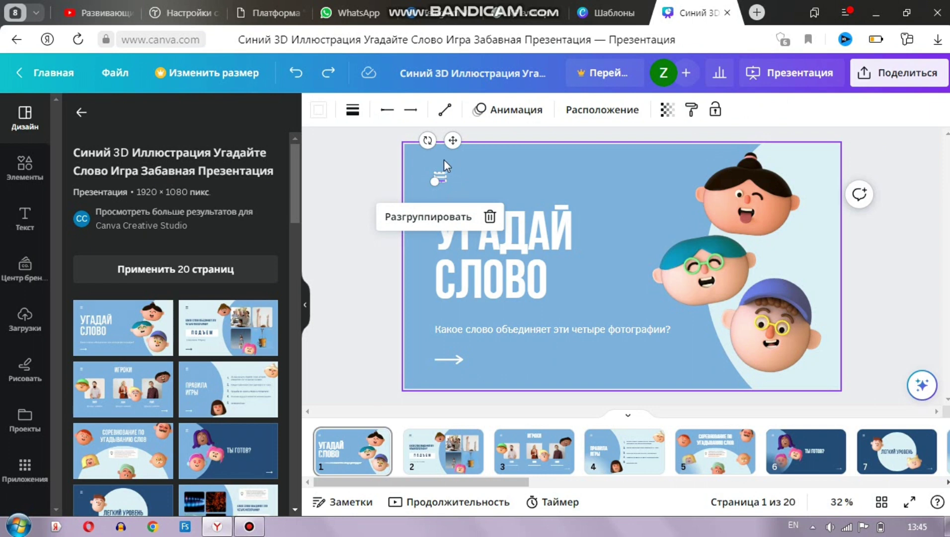
click(463, 190)
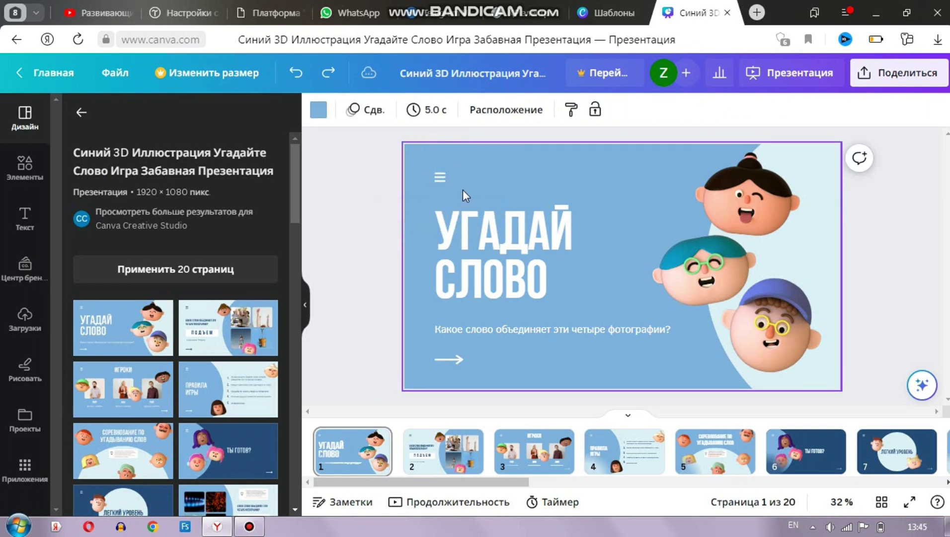
click(440, 176)
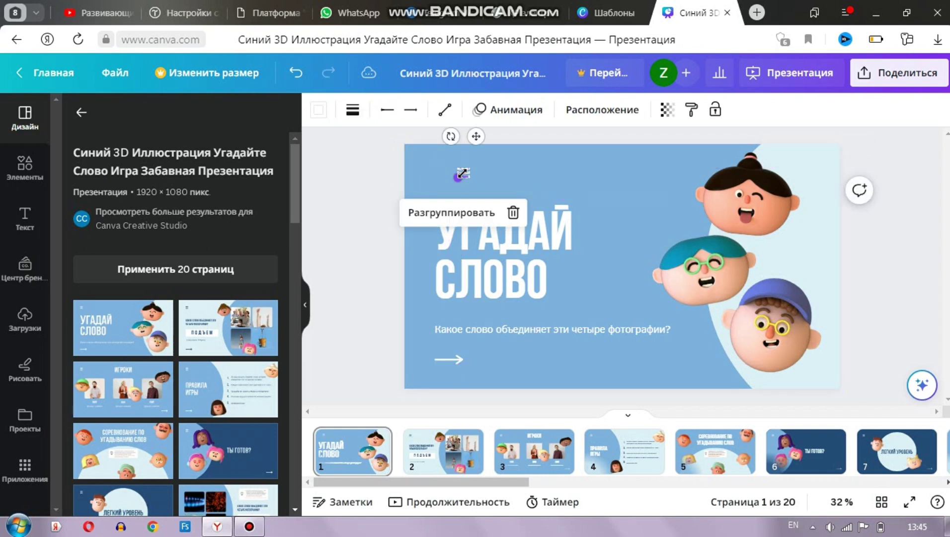
key(ctrl+z)
click(463, 174)
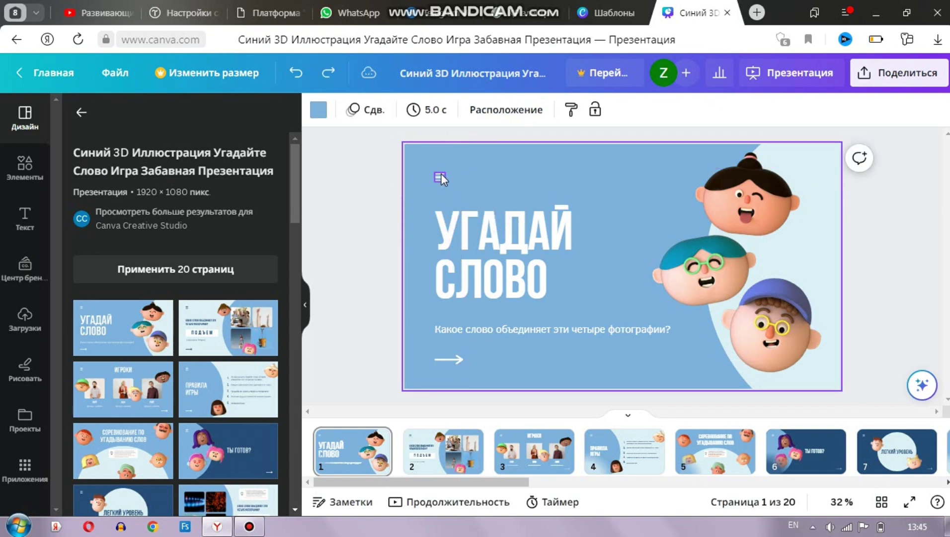
Step: Shift the white three-line menu icon slightly up and to the left of its original place on the title slide
click(440, 174)
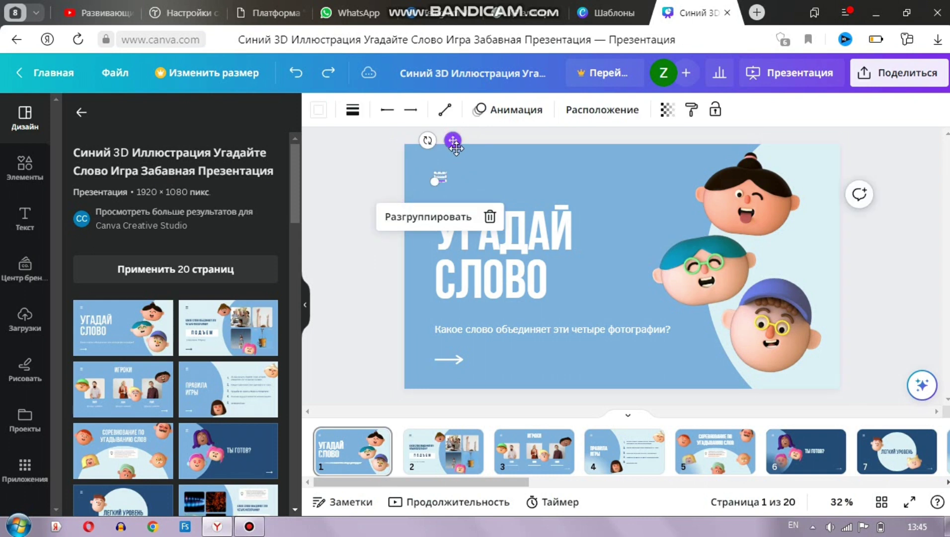
mouse_move(456, 148)
mouse_down()
mouse_move(518, 153)
mouse_move(446, 140)
mouse_up()
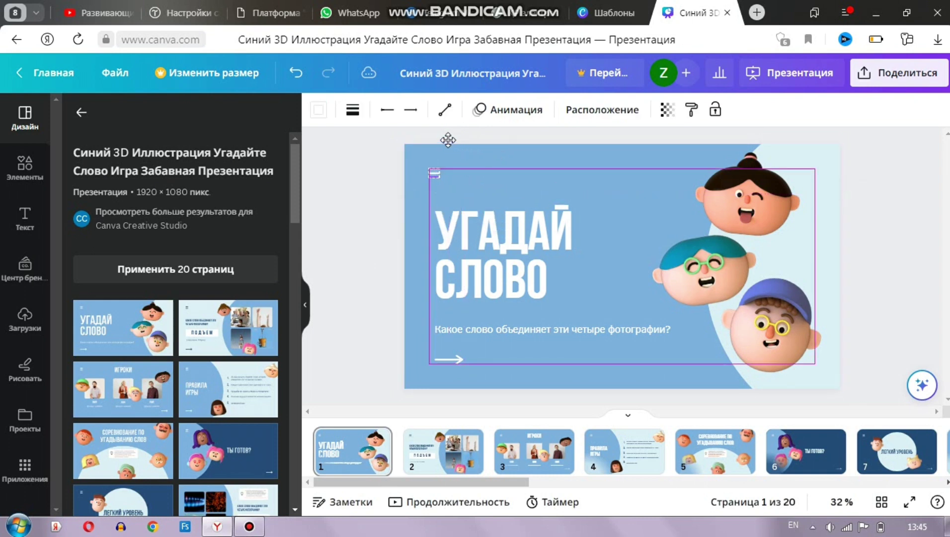
click(392, 305)
Step: Replace the title text "Угадай слово" with "Сөздерді тап" on the title slide
click(518, 239)
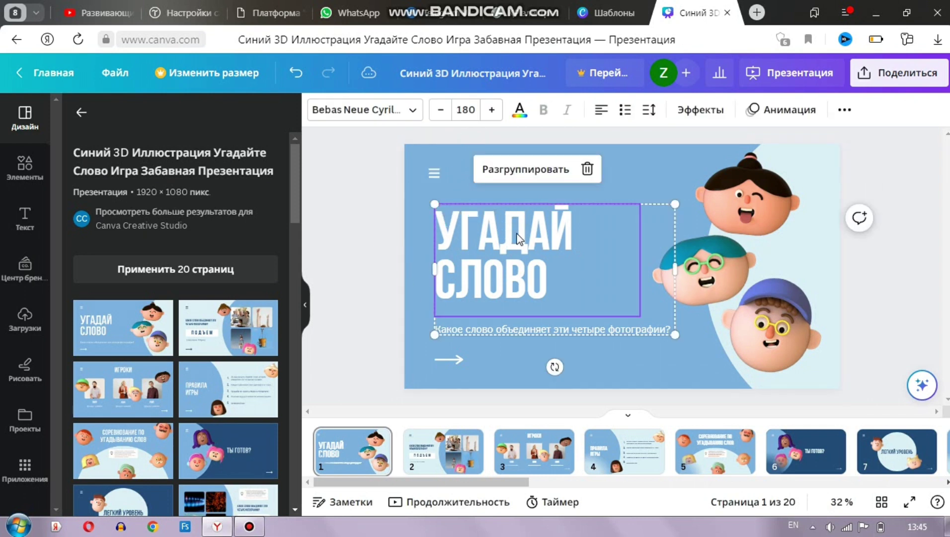
double_click(517, 239)
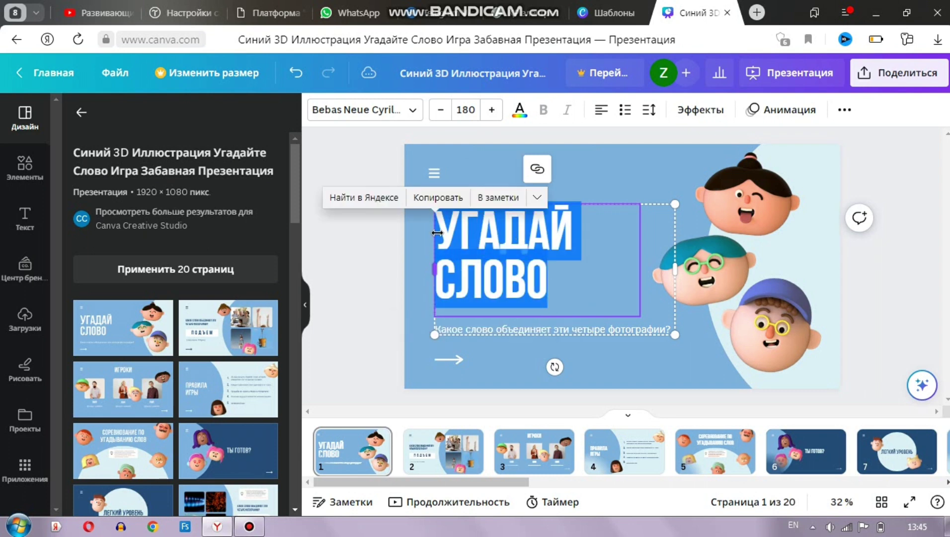
text(Сөздерді тап)
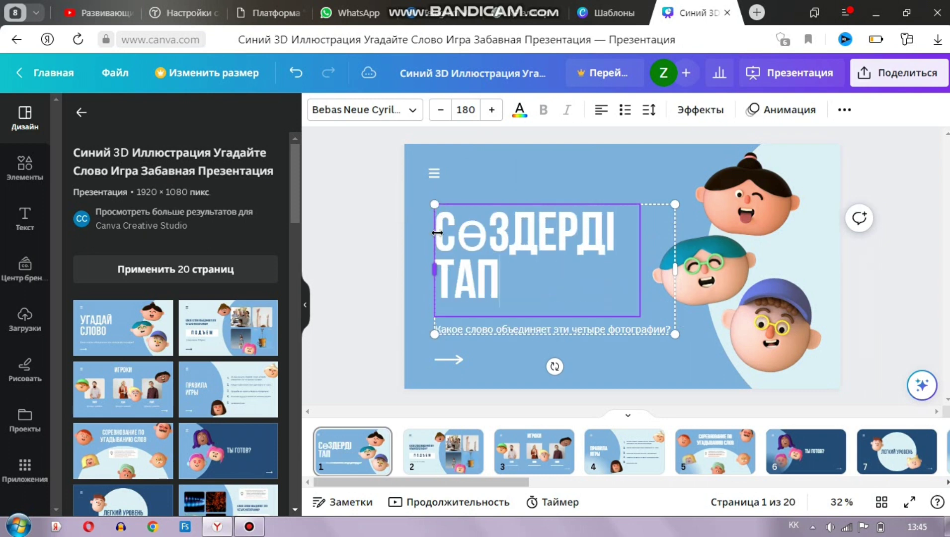
Step: Browse the fonts available for the title text, including the document fonts and the recently used ones
click(409, 110)
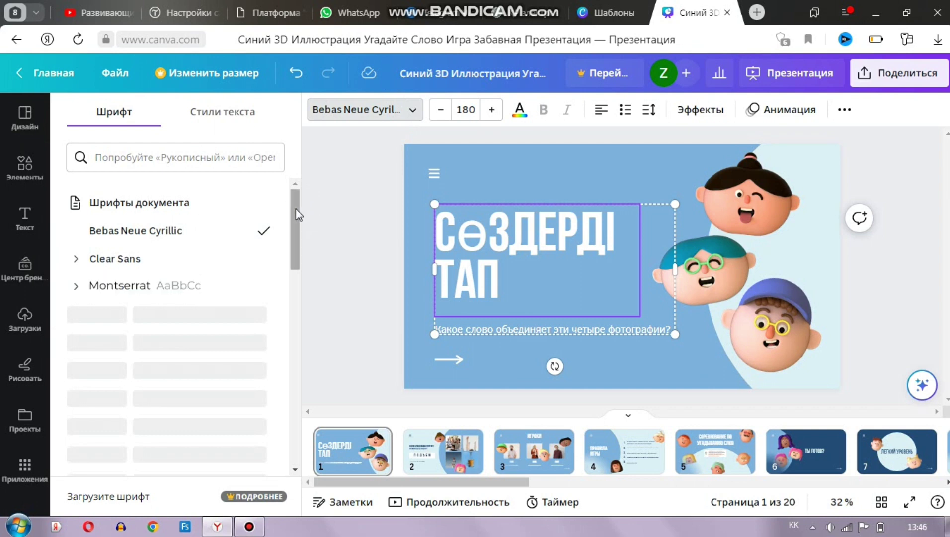
scroll(296, 215, down, 2)
drag(294, 226, 298, 269)
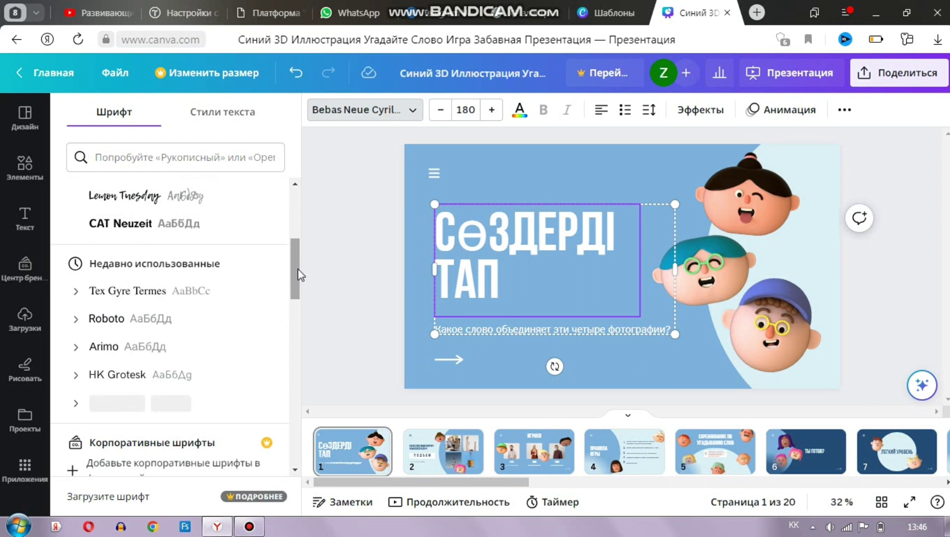
Step: Try font size 178 on the title text and restore it to 180
click(441, 111)
click(441, 111)
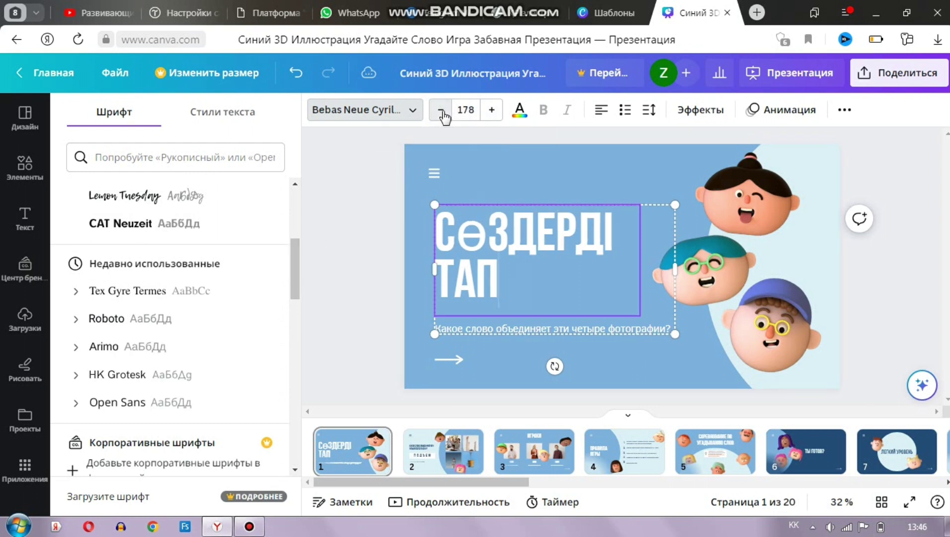
click(494, 111)
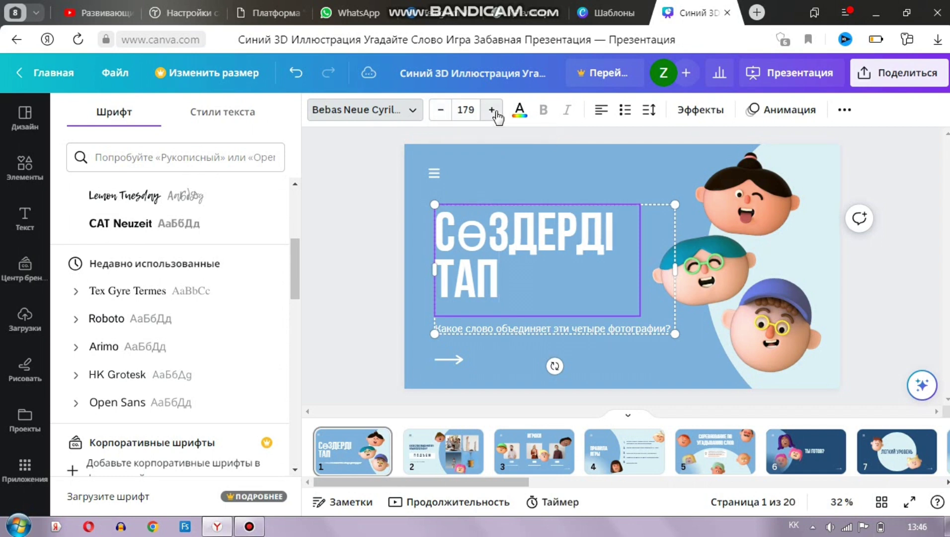
click(494, 111)
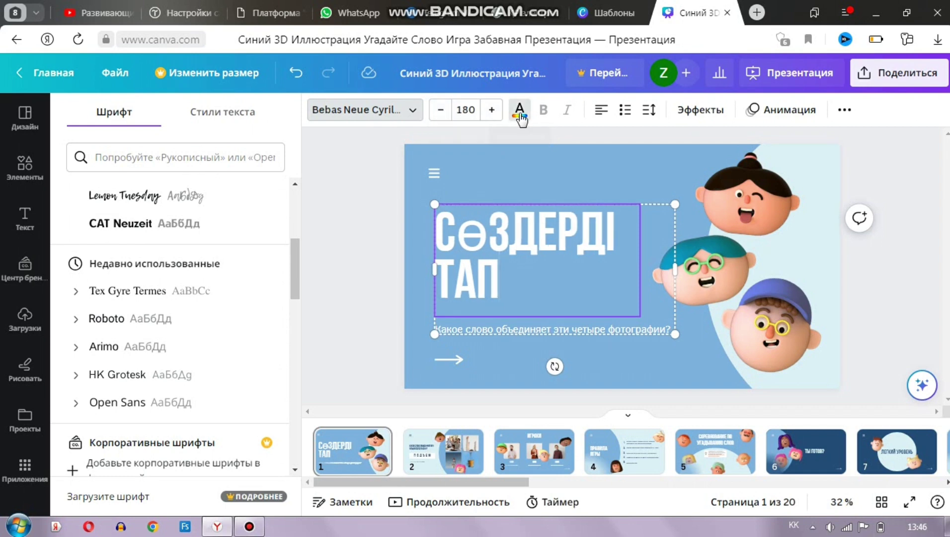
Step: Try the orange-red #fe502d and a brownish-red photo colour on the title text and undo the colour changes
click(519, 112)
click(269, 204)
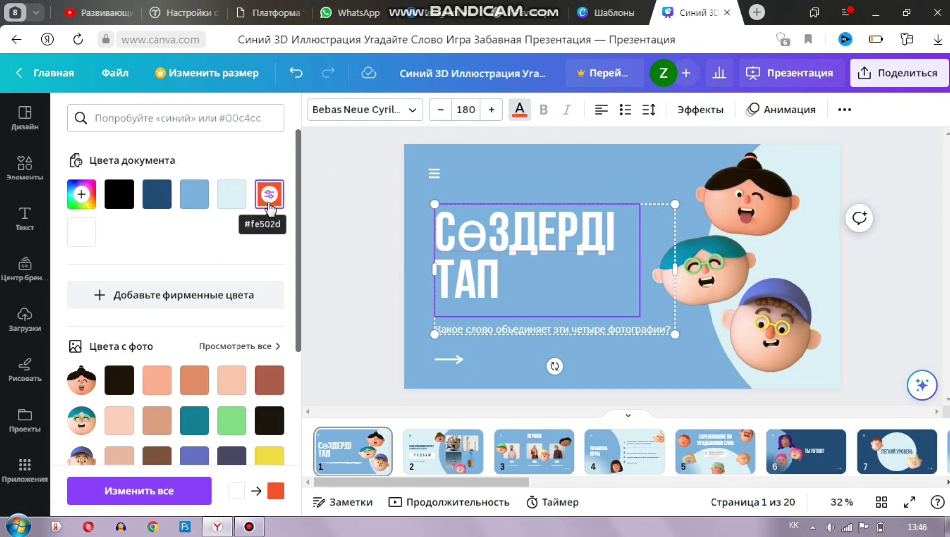
click(268, 386)
key(ctrl+z)
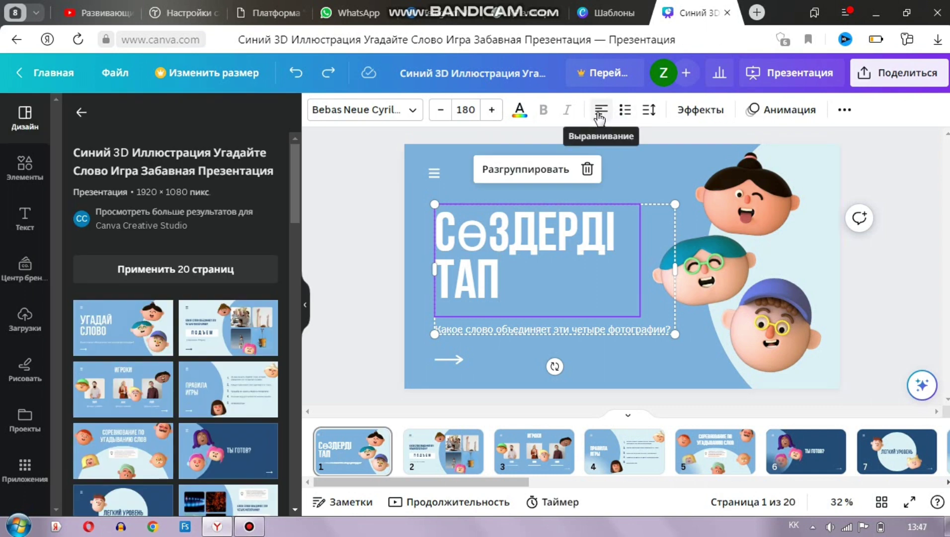
Step: Cycle the title text's alignment past centred to justified
click(599, 115)
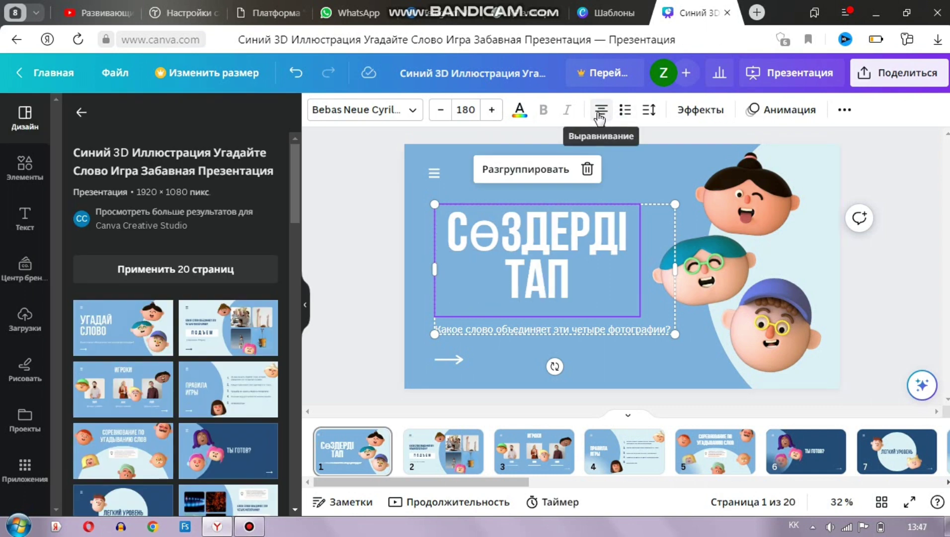
click(600, 115)
click(600, 114)
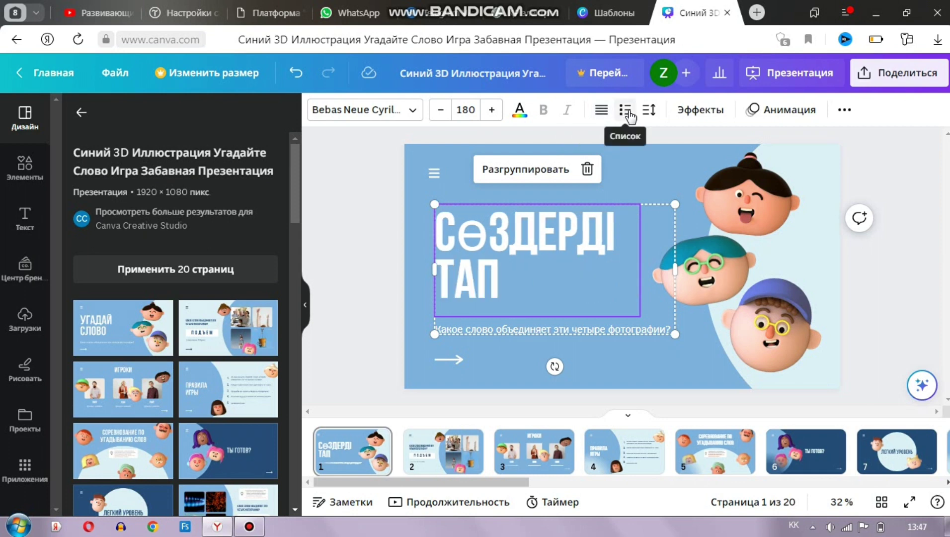
Step: Apply the "Тень" effect and the "Сдв." text animation to the title "Сөздерді тап"
click(702, 112)
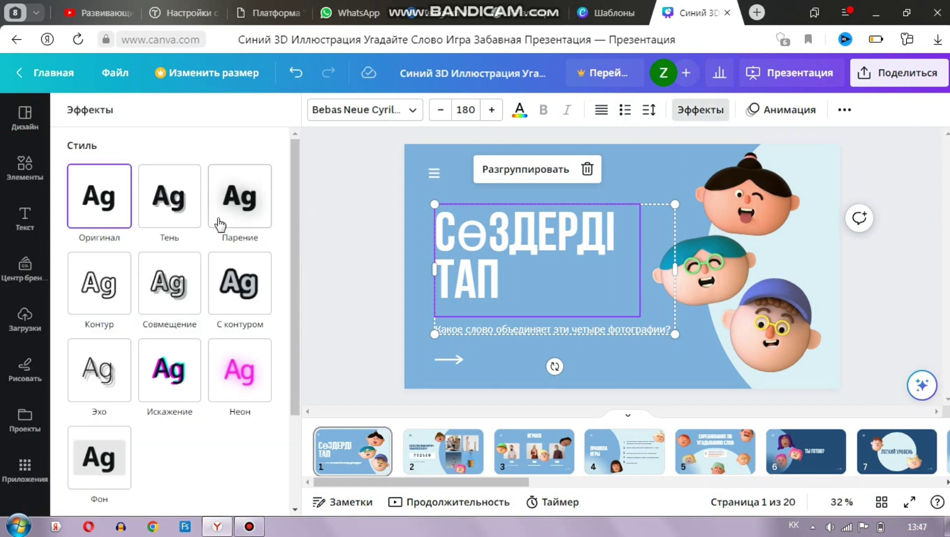
click(181, 226)
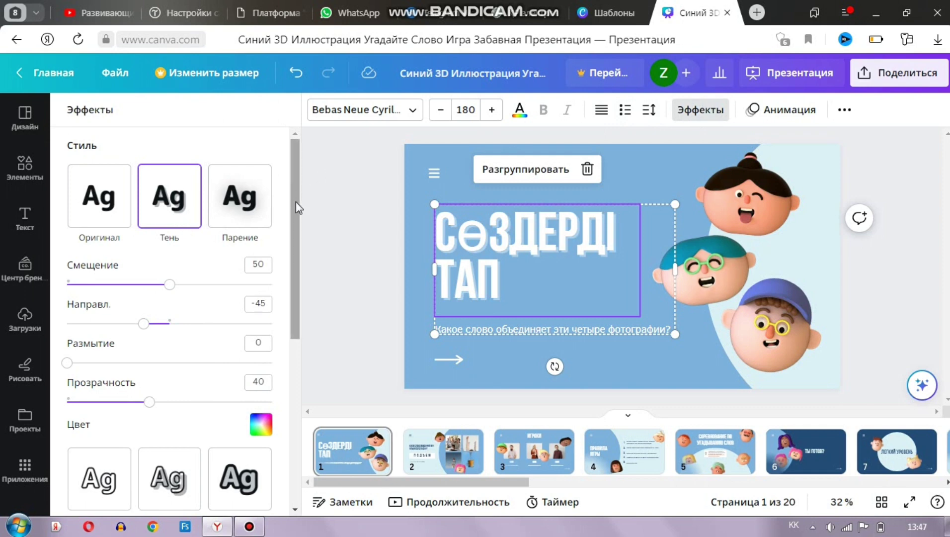
drag(296, 201, 290, 316)
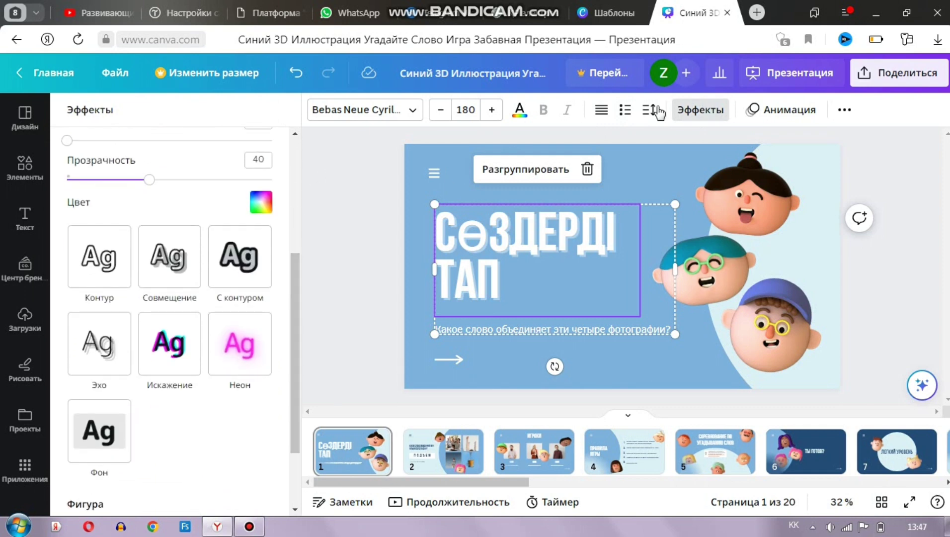
click(798, 110)
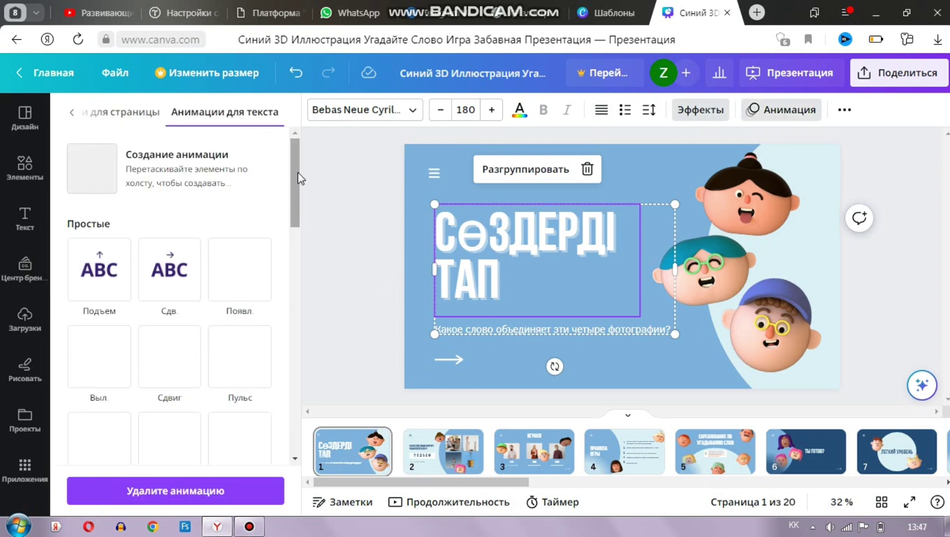
click(191, 285)
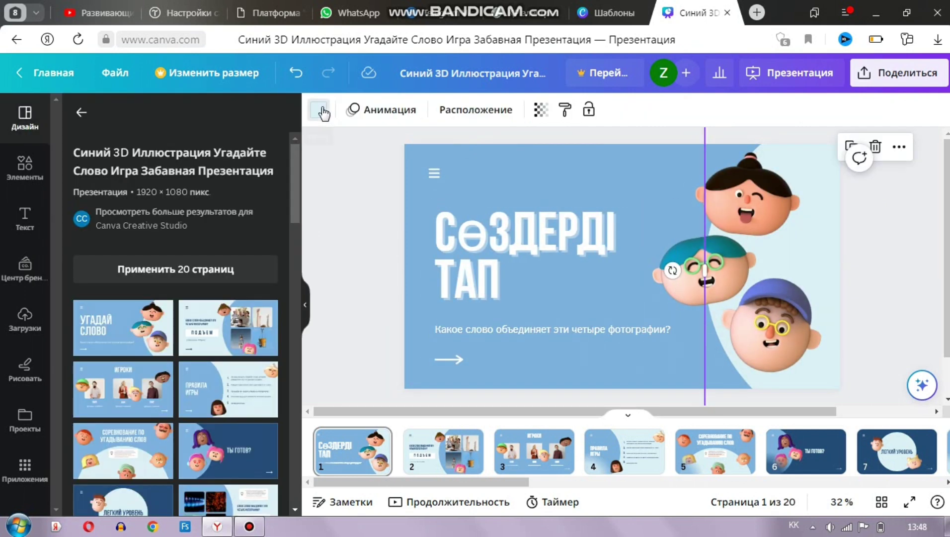
Step: Try dark blue #244c76 and peach on the light-blue curved shape behind the heads, and undo both colour changes
click(319, 110)
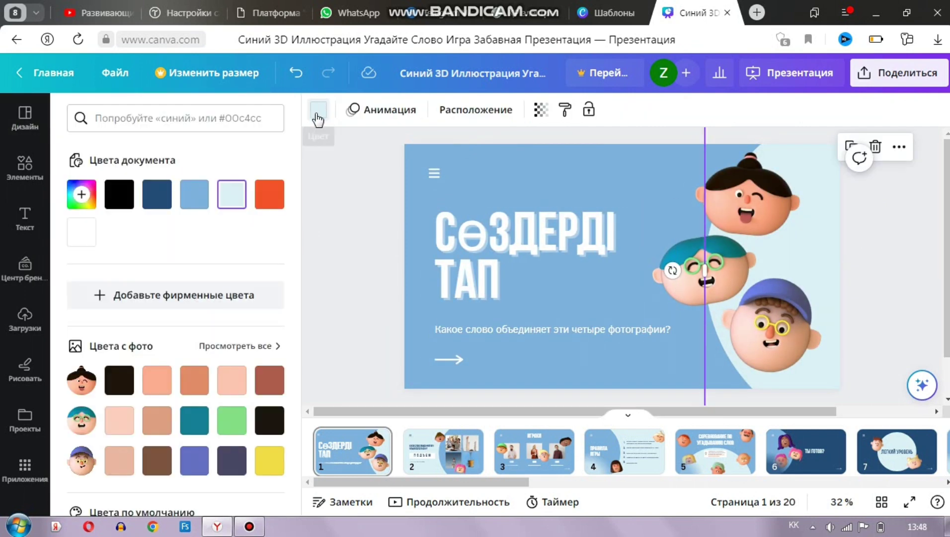
click(156, 196)
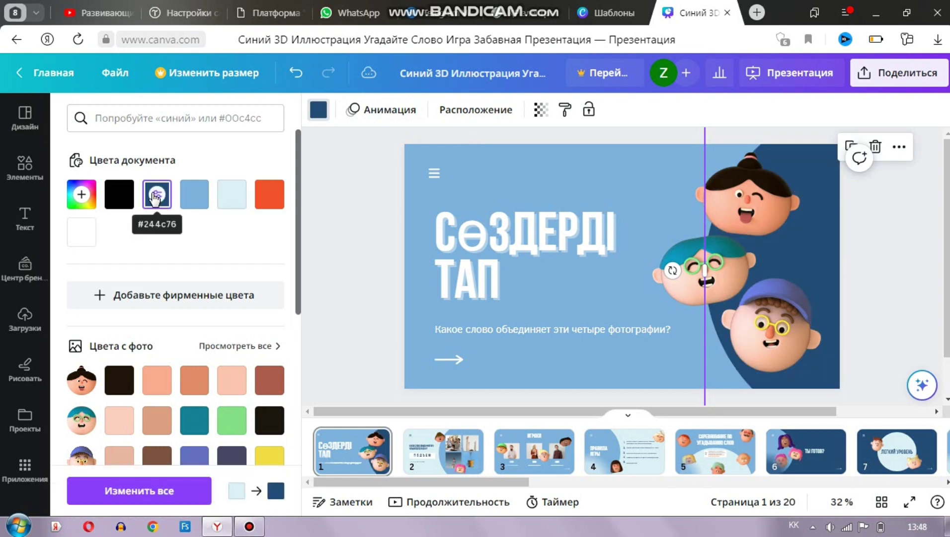
click(122, 421)
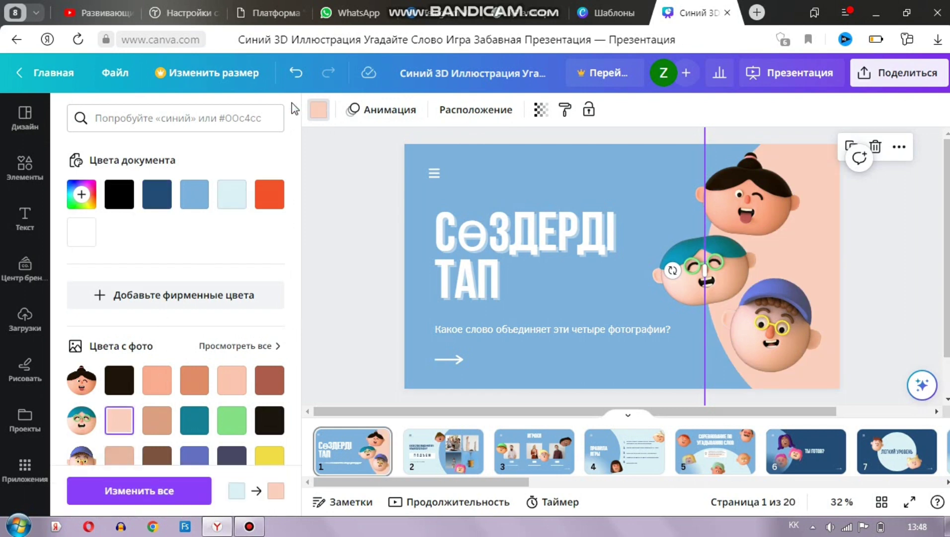
click(296, 74)
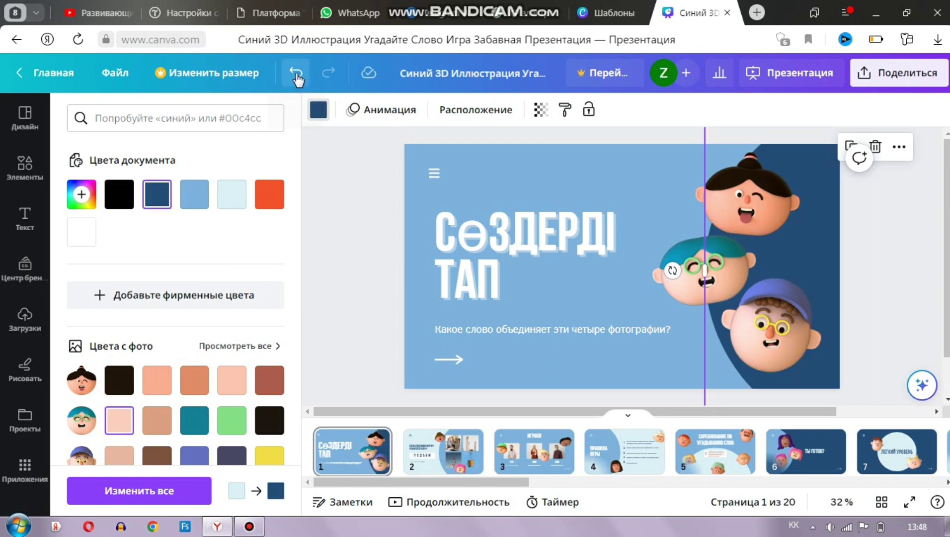
click(296, 74)
Step: On page 2, delete the raised-fists image from its photo frame while keeping the frame
click(453, 460)
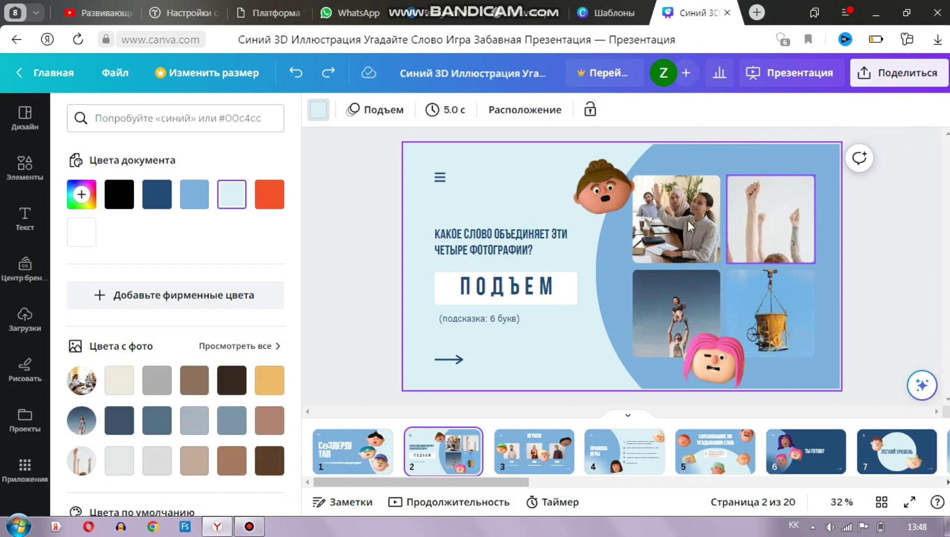
click(765, 221)
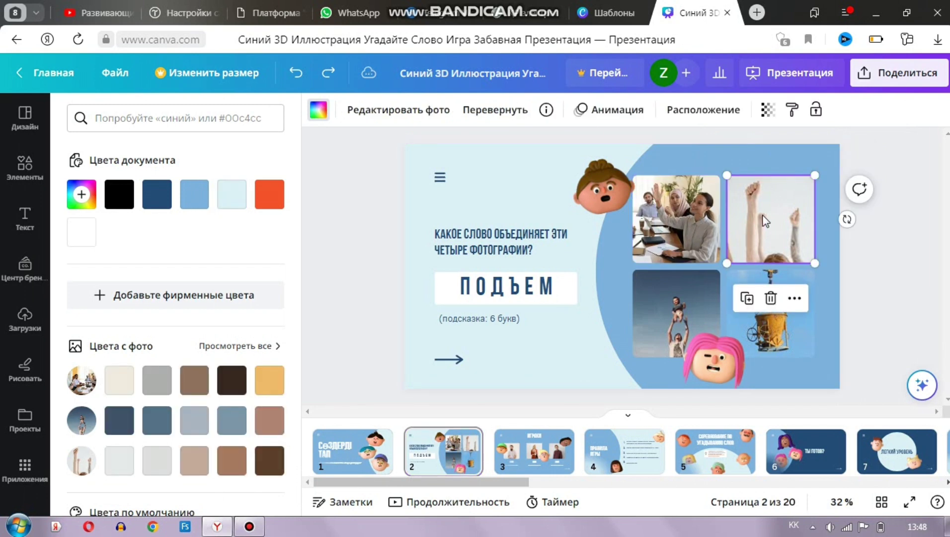
click(771, 298)
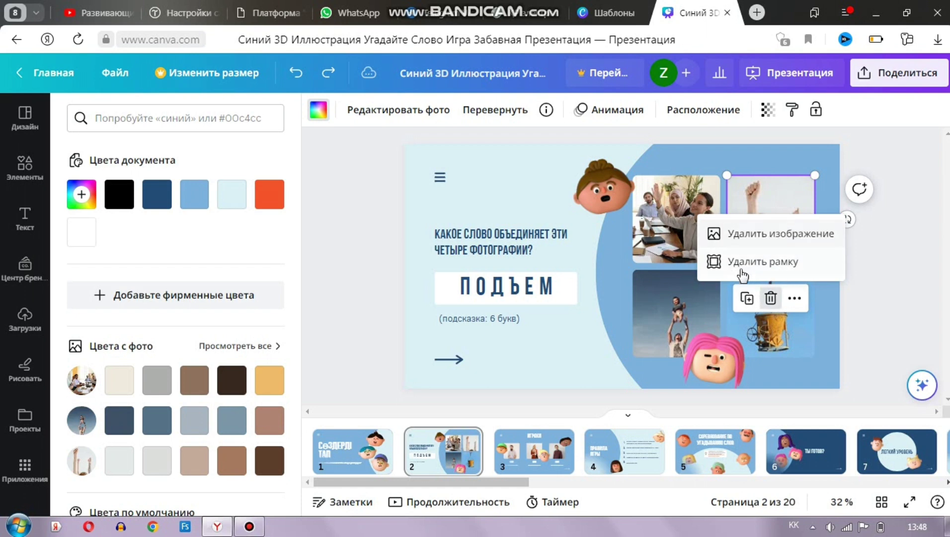
click(767, 241)
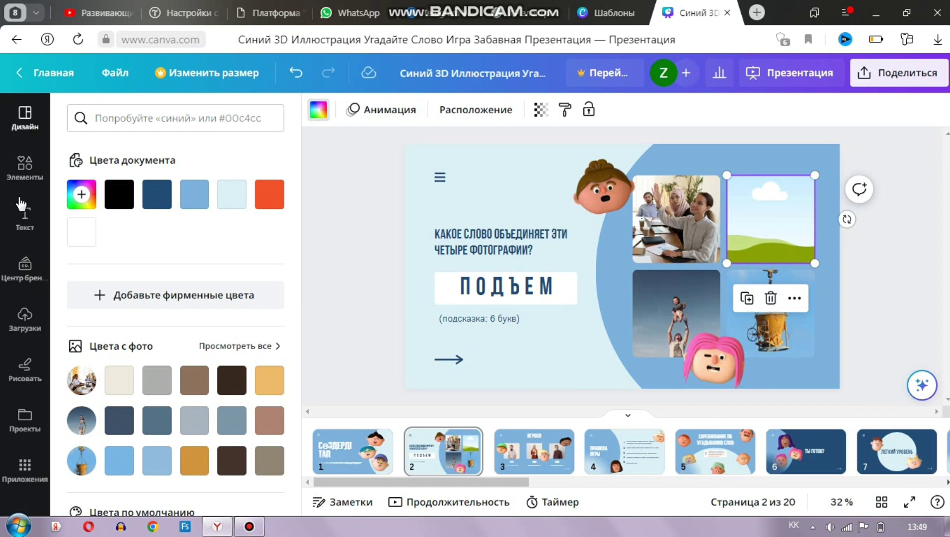
Step: Show the uploaded images, check the desktop folder in the file upload dialog and cancel the upload
click(24, 320)
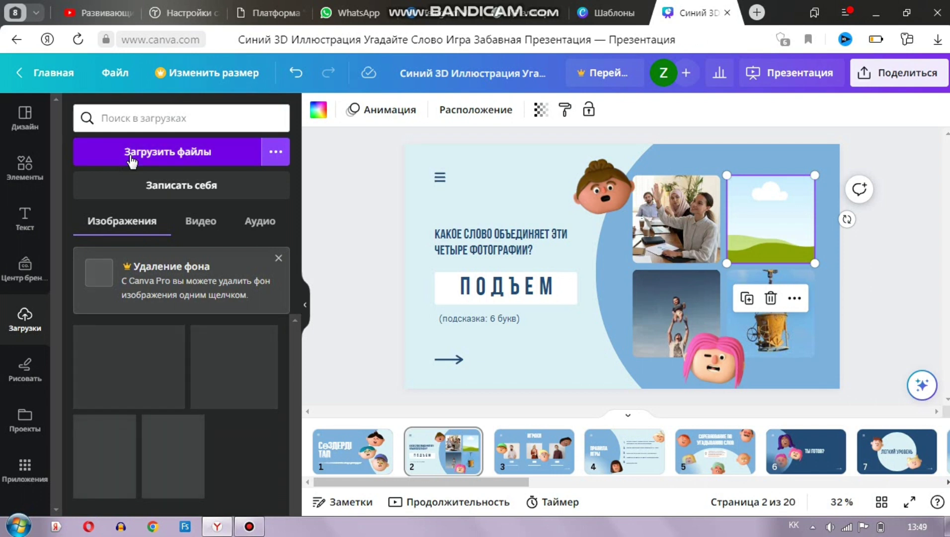
click(184, 152)
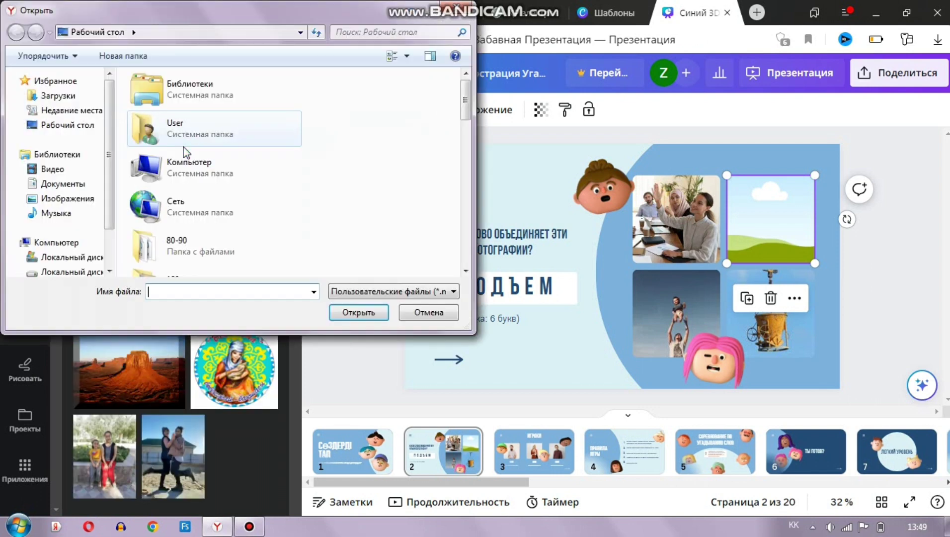
click(70, 126)
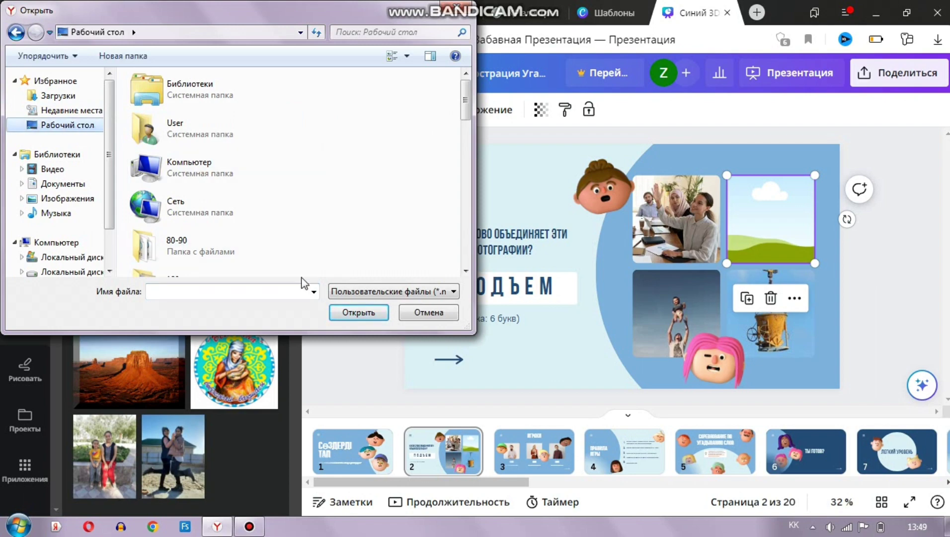
click(418, 312)
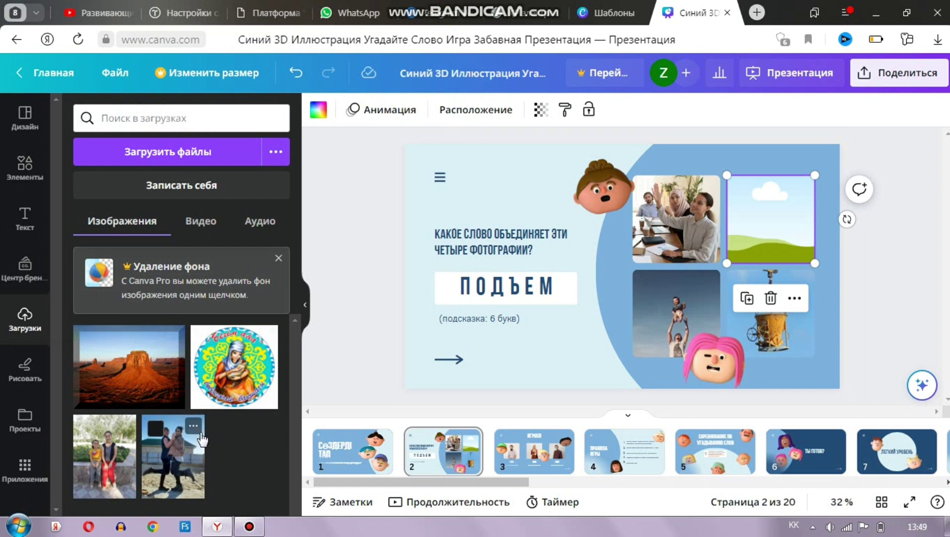
Step: Place the uploaded desert rock image into the empty photo frame on page 2
click(137, 374)
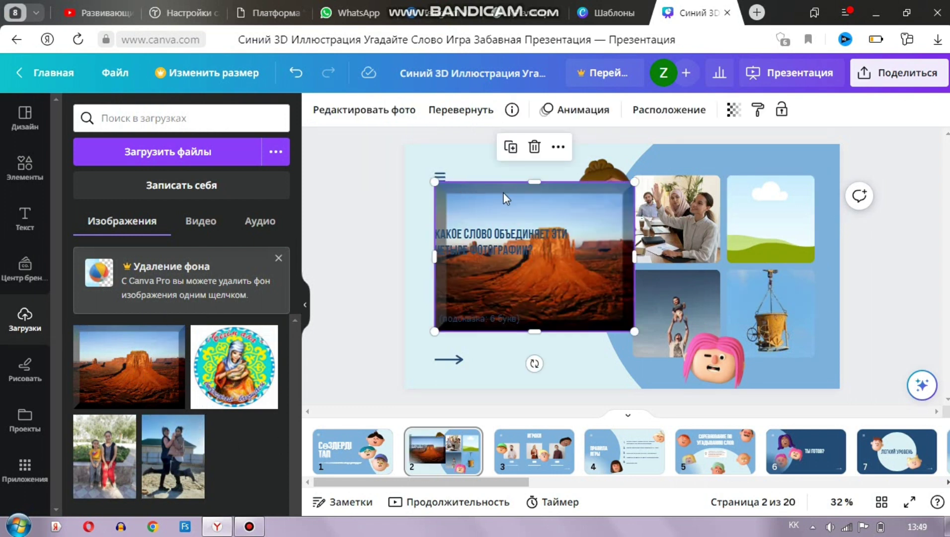
drag(503, 194, 734, 184)
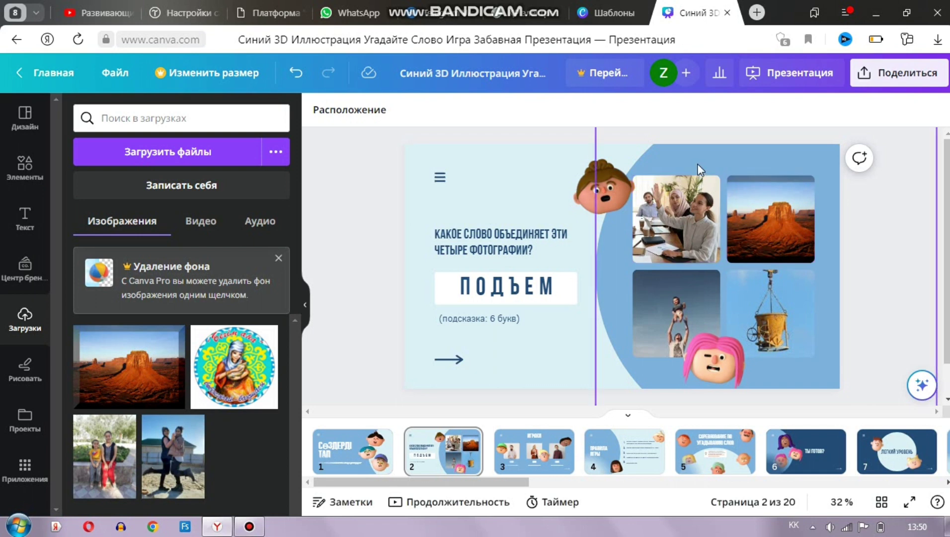
click(364, 305)
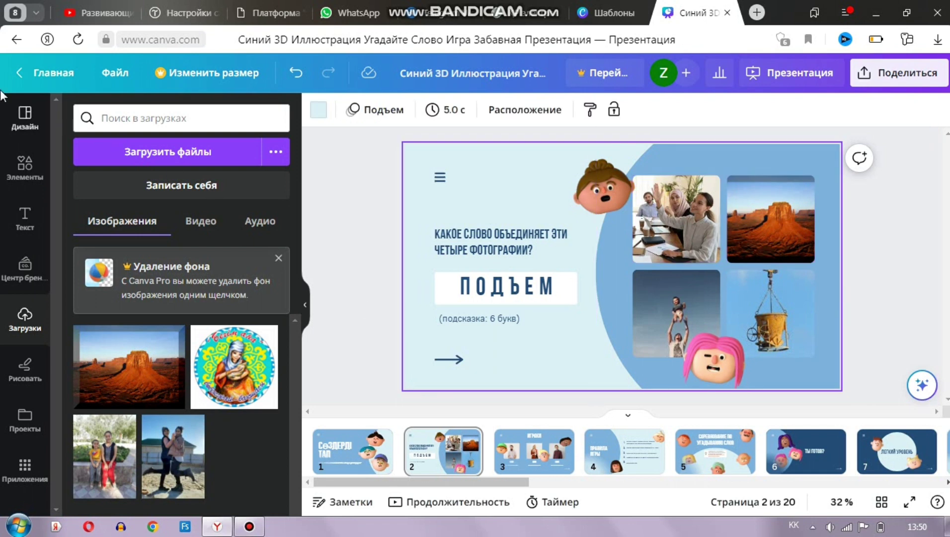
Step: Search the elements library for "стрелка" and show all the graphics results
click(13, 167)
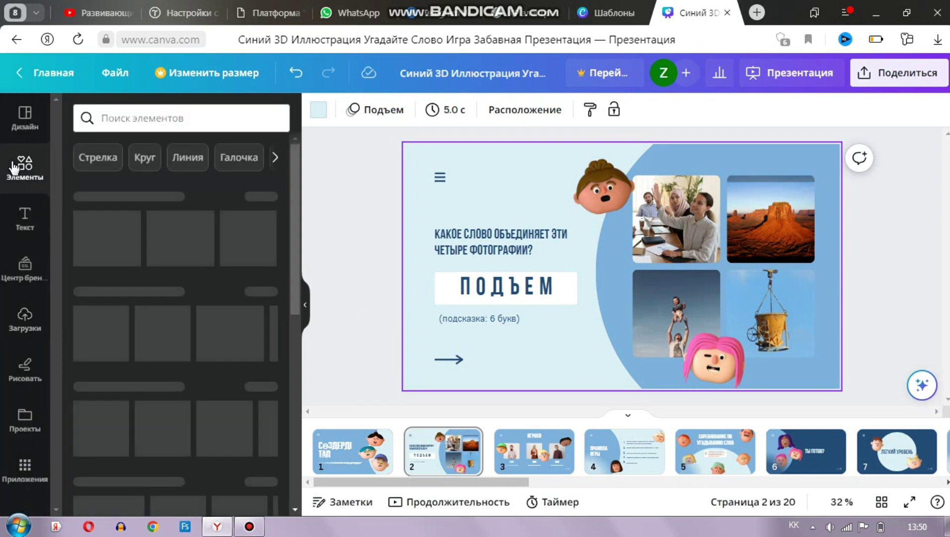
click(132, 119)
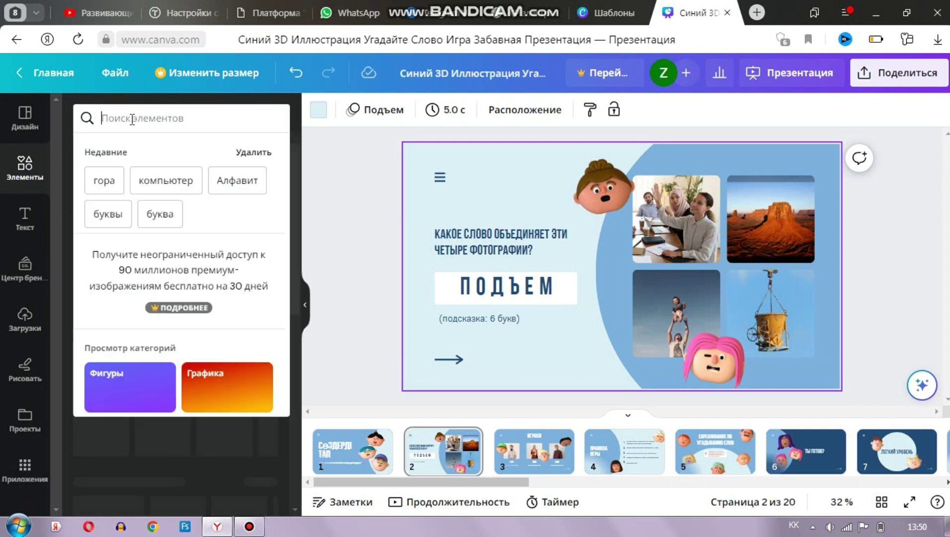
text(стрелка)
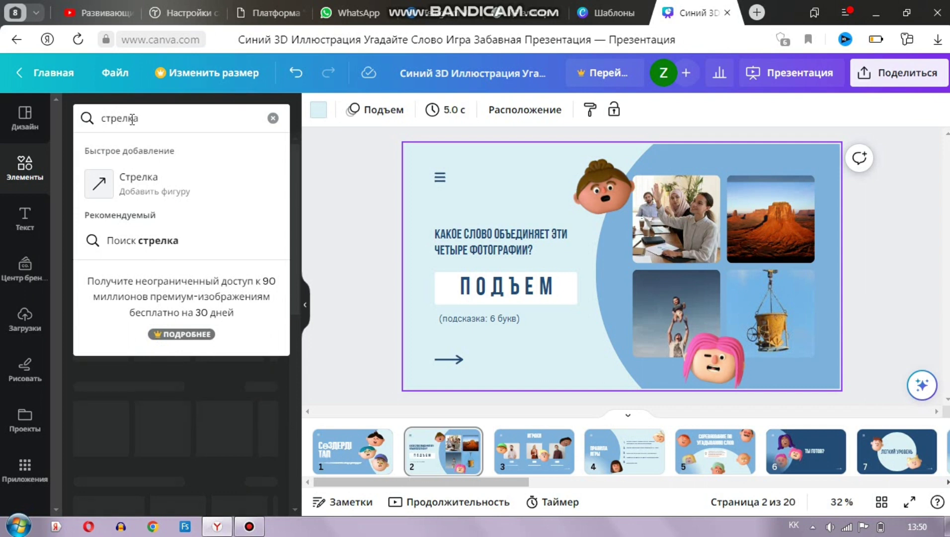
key(Return)
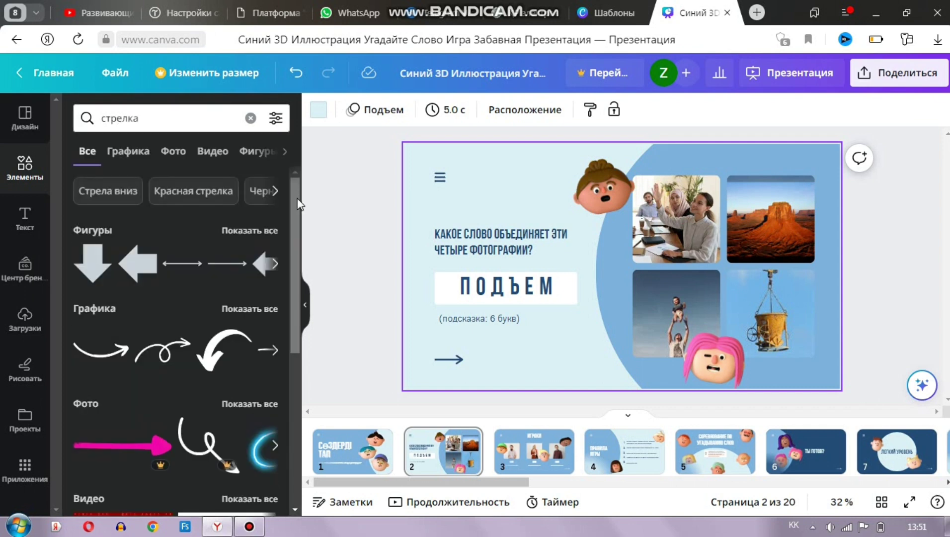
drag(294, 235, 299, 180)
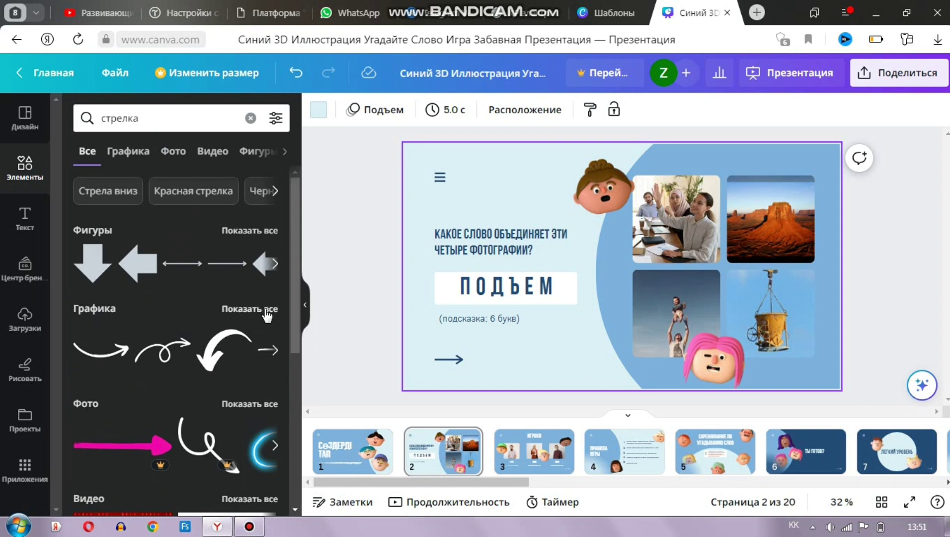
click(265, 309)
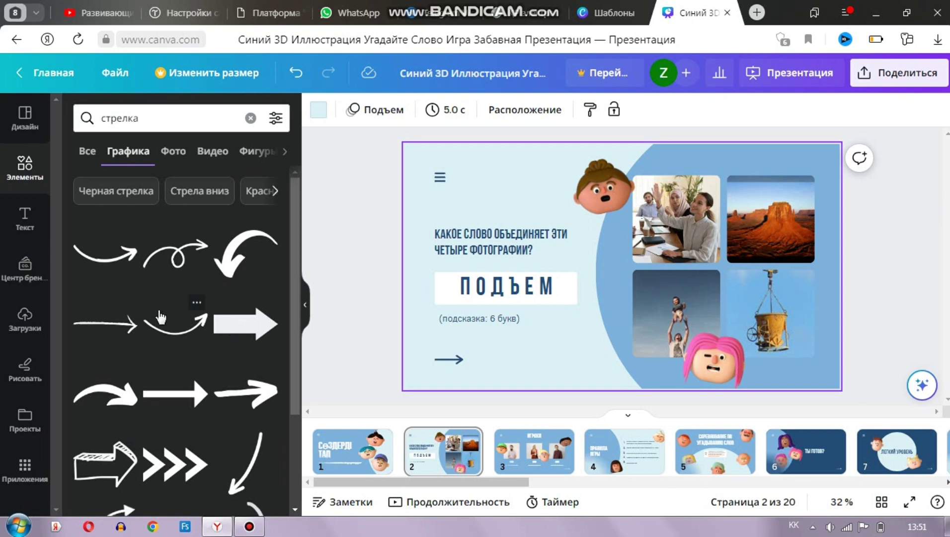
Step: Add the white curved arrow graphic to page 2, shrink it and place it below the hanging bucket photo
click(108, 271)
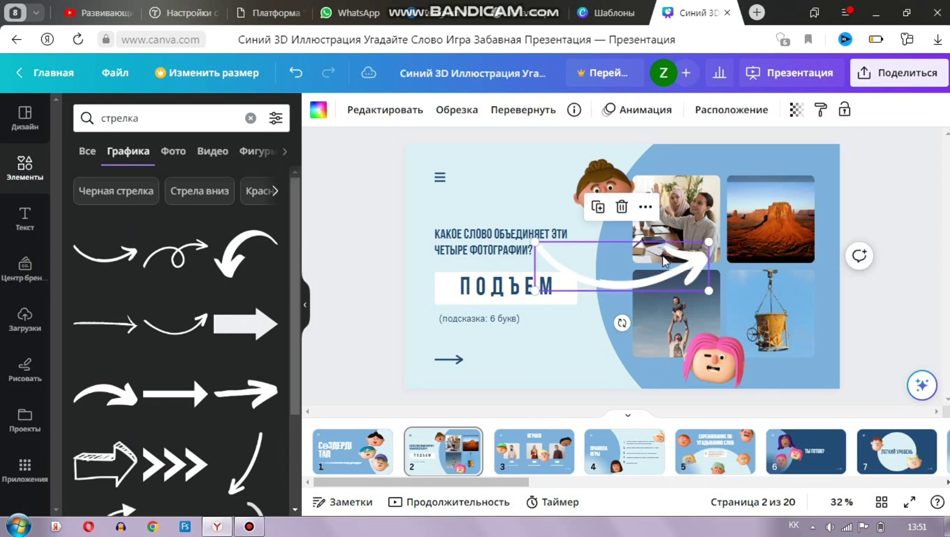
drag(620, 251, 721, 288)
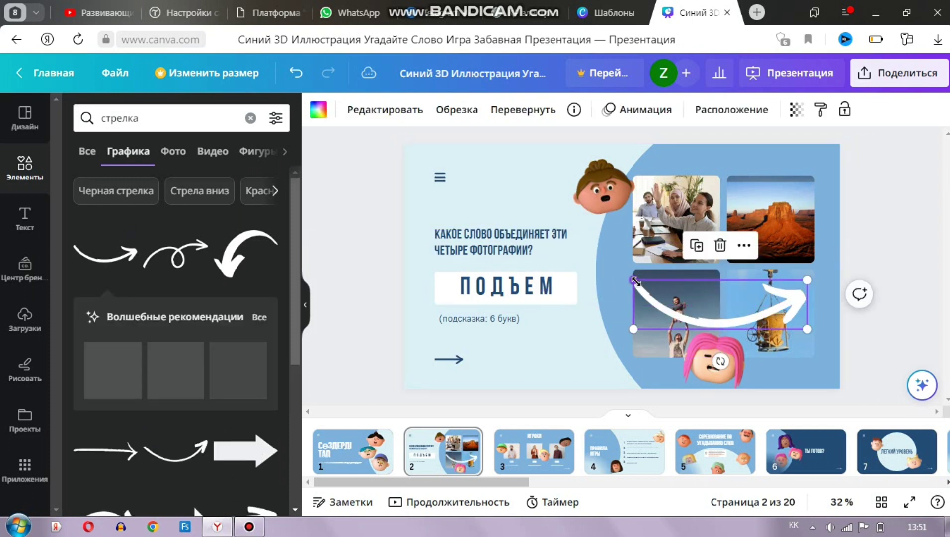
drag(634, 281, 778, 370)
click(778, 370)
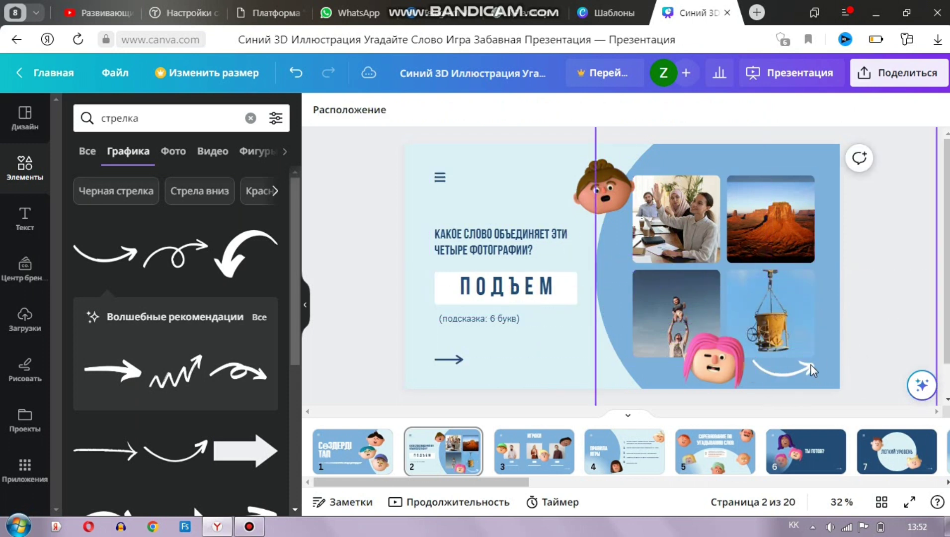
Step: Recolour the curved arrow with the reddish-brown photo colour and deselect it
click(313, 110)
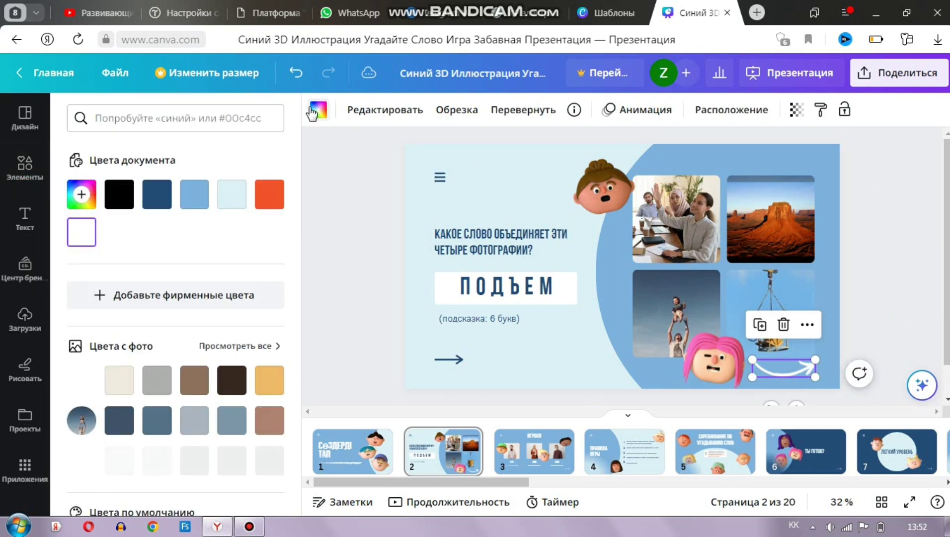
click(269, 420)
click(347, 352)
click(347, 353)
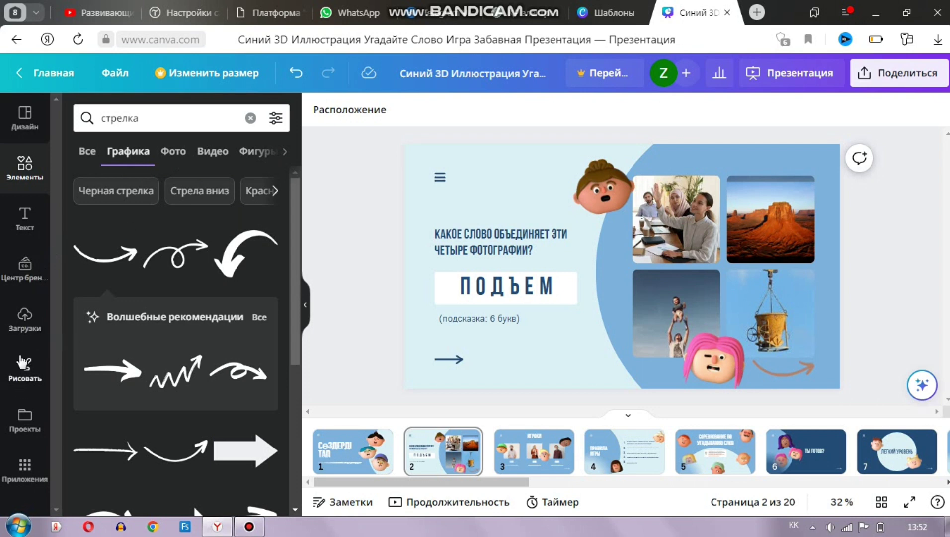
Step: Leave the current template's page list and browse the other presentation templates
click(36, 130)
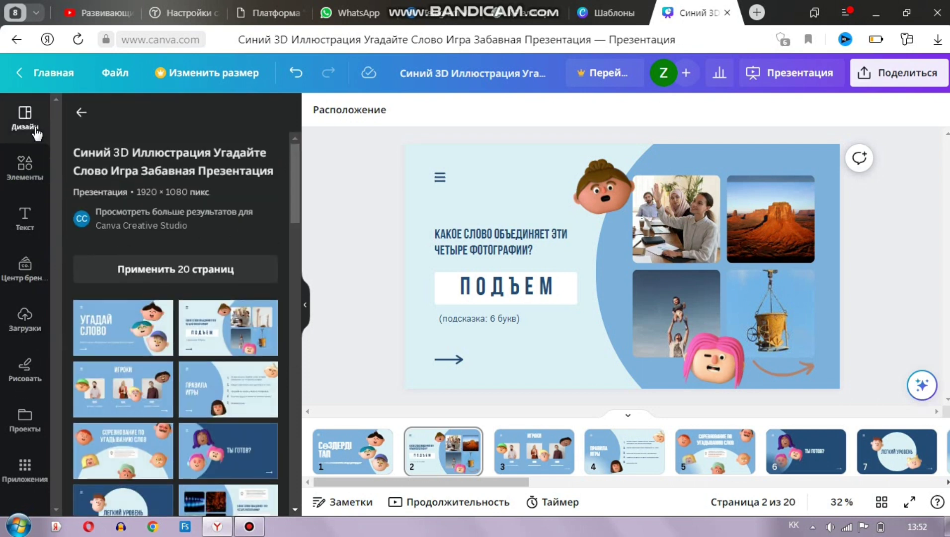
click(81, 112)
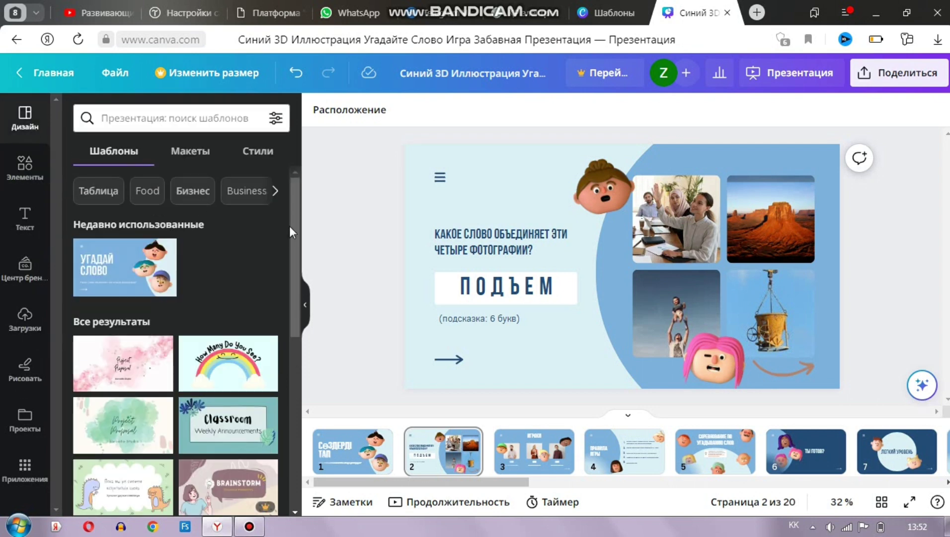
drag(289, 226, 291, 286)
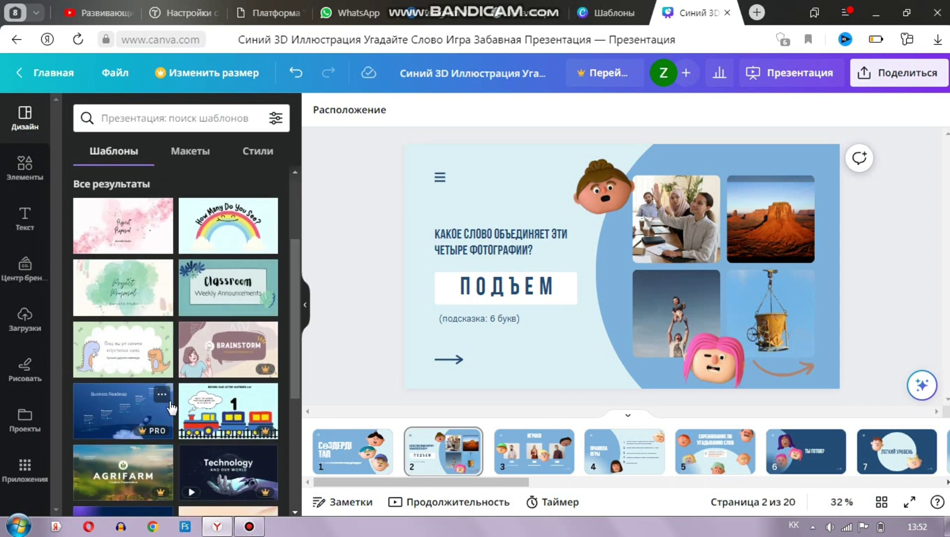
drag(294, 333, 288, 441)
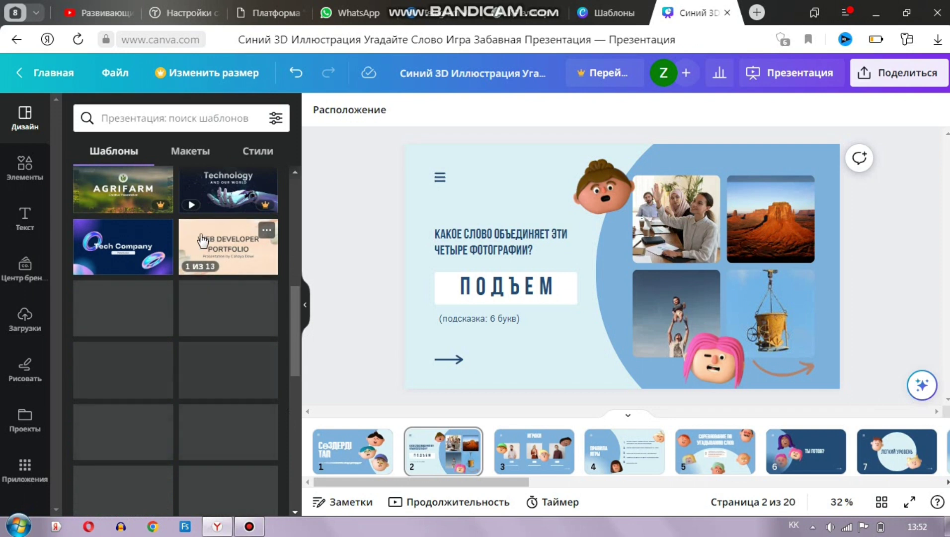
drag(292, 319, 301, 255)
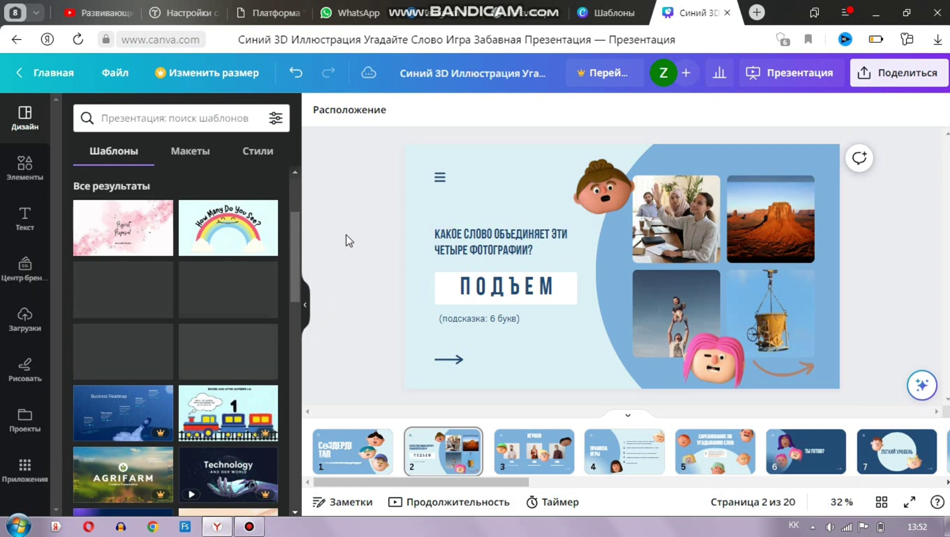
Step: Open the download settings, review the available file types and keep "Стандартный PDF-файл" for all 20 pages
click(881, 76)
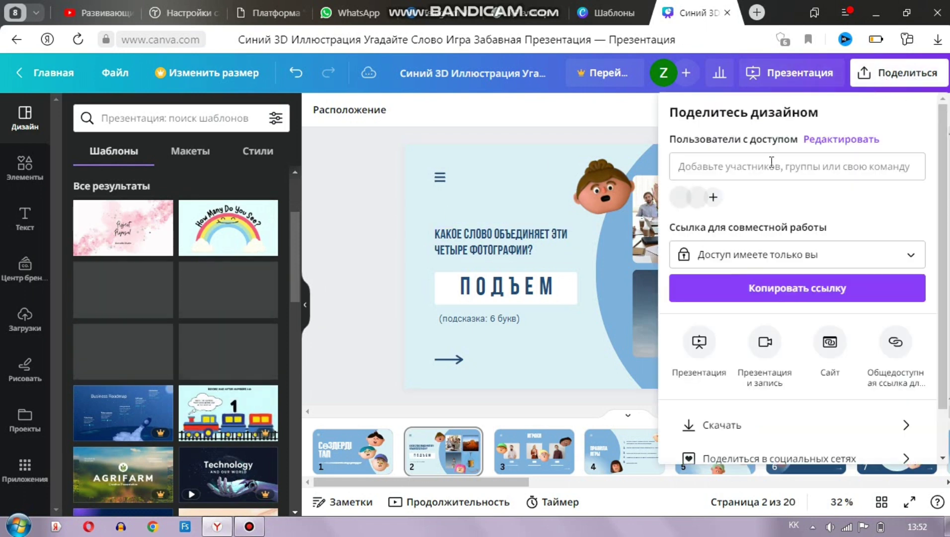
scroll(820, 338, down, 2)
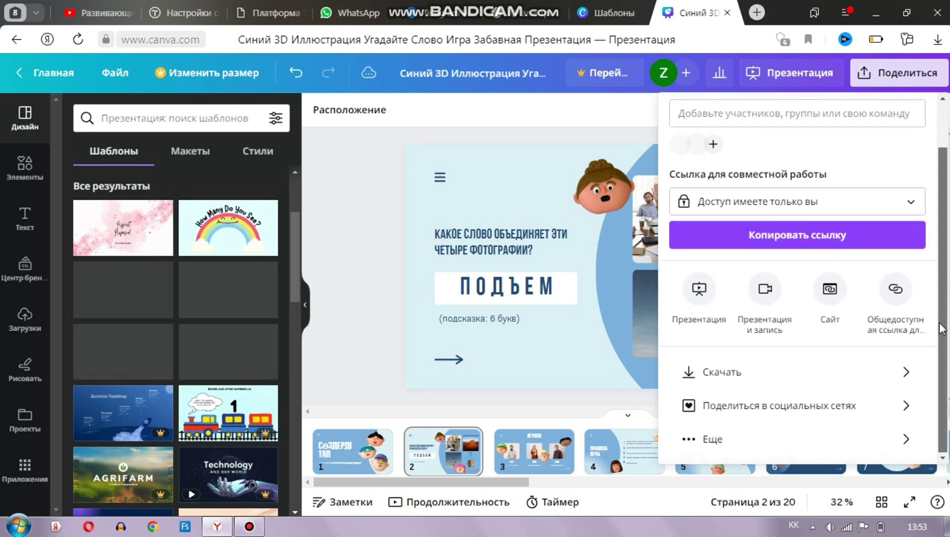
click(779, 377)
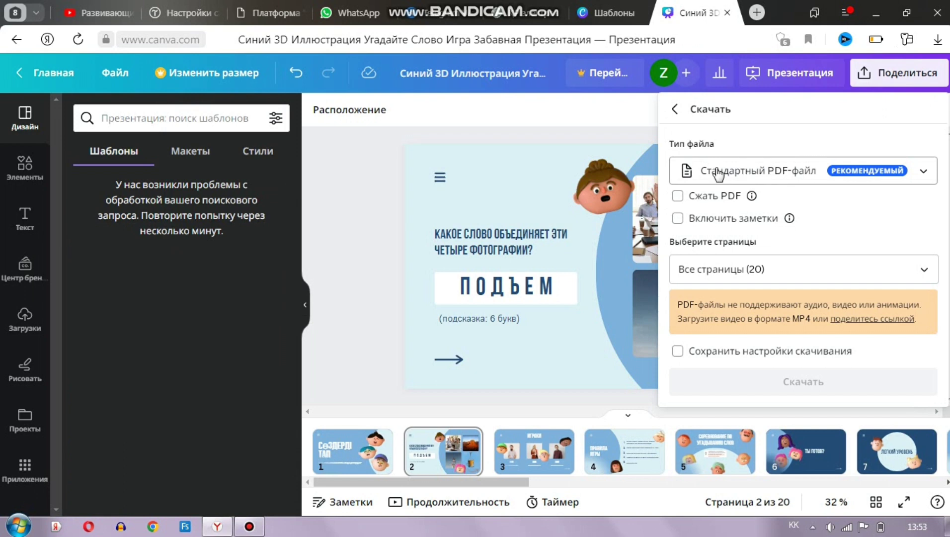
click(864, 174)
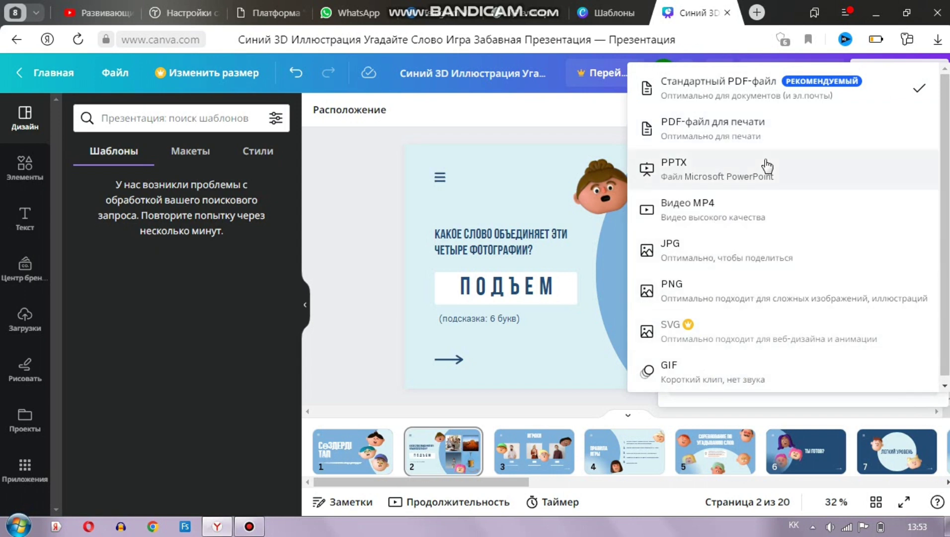
click(828, 106)
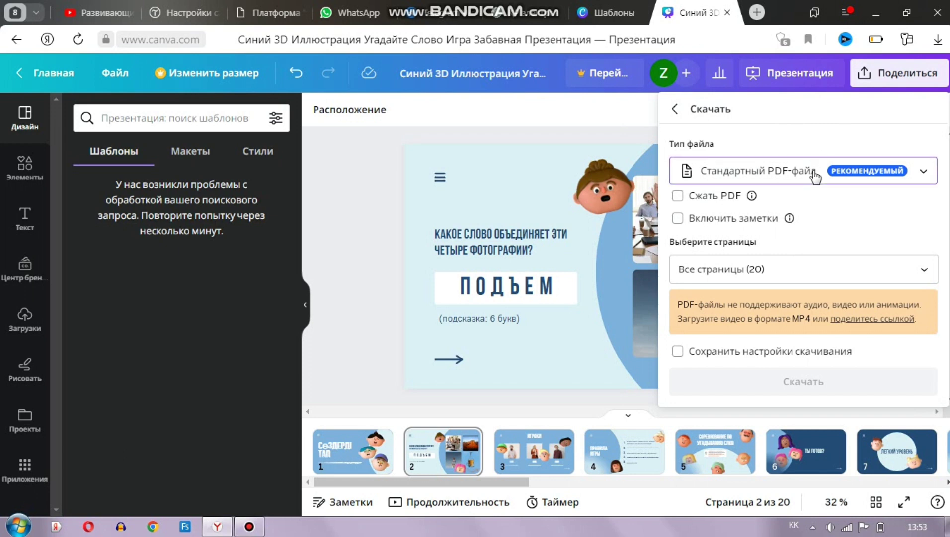
click(815, 175)
click(831, 93)
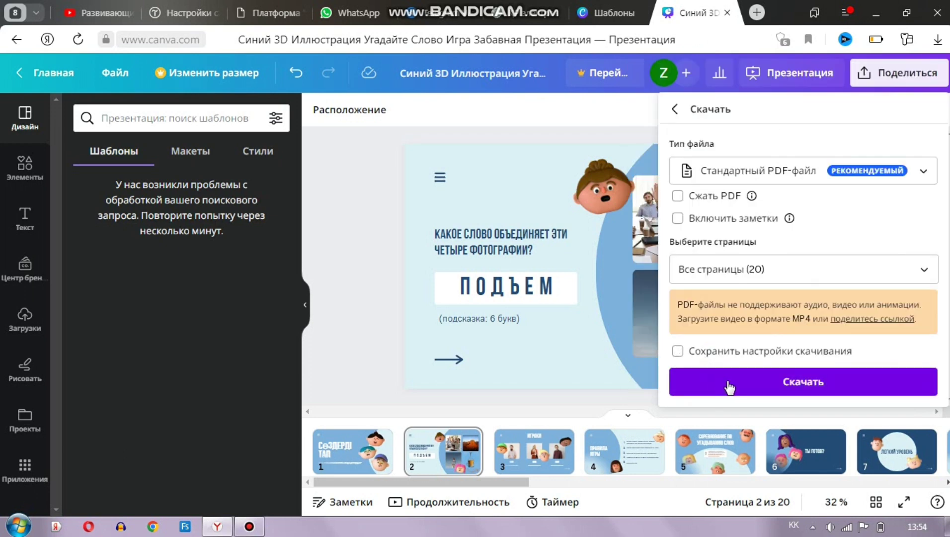
Step: Download the presentation as a standard PDF and copy the design's viewing link
click(729, 385)
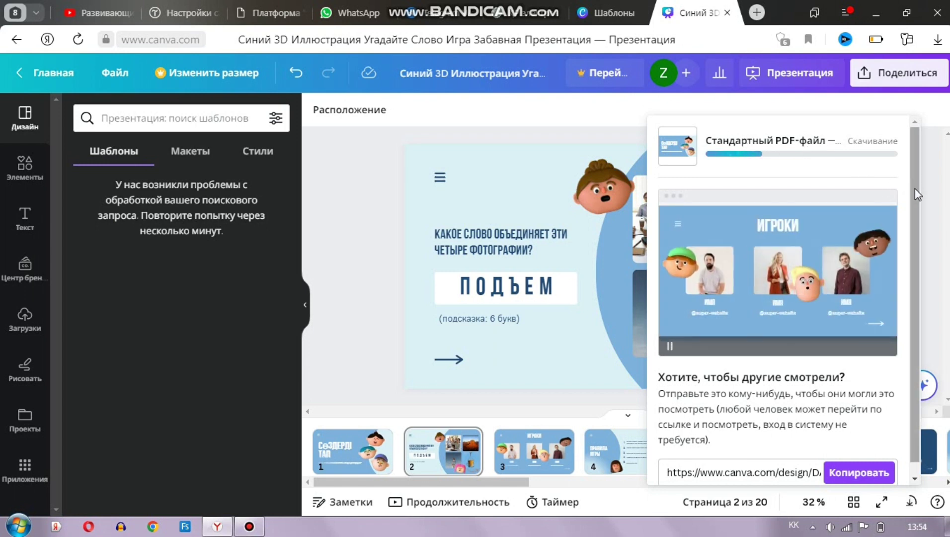
drag(914, 190, 911, 224)
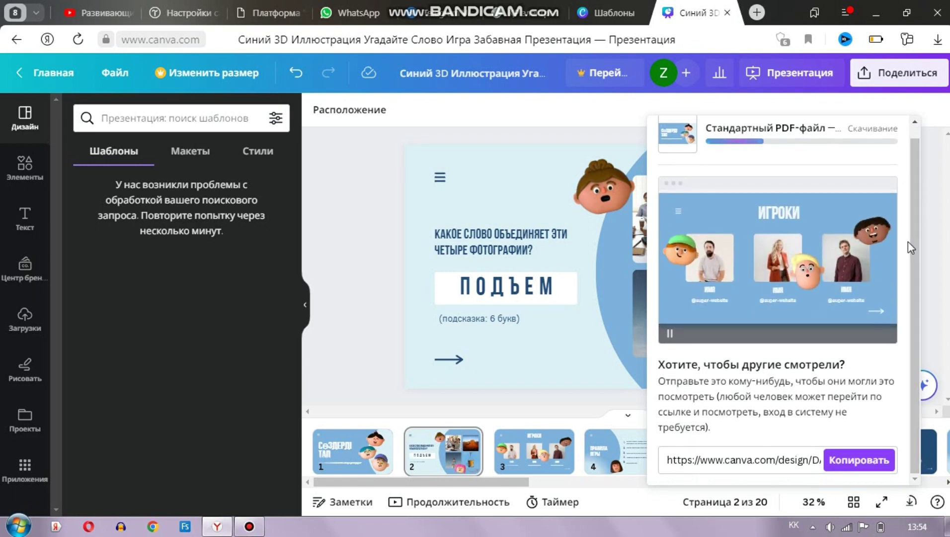
click(851, 463)
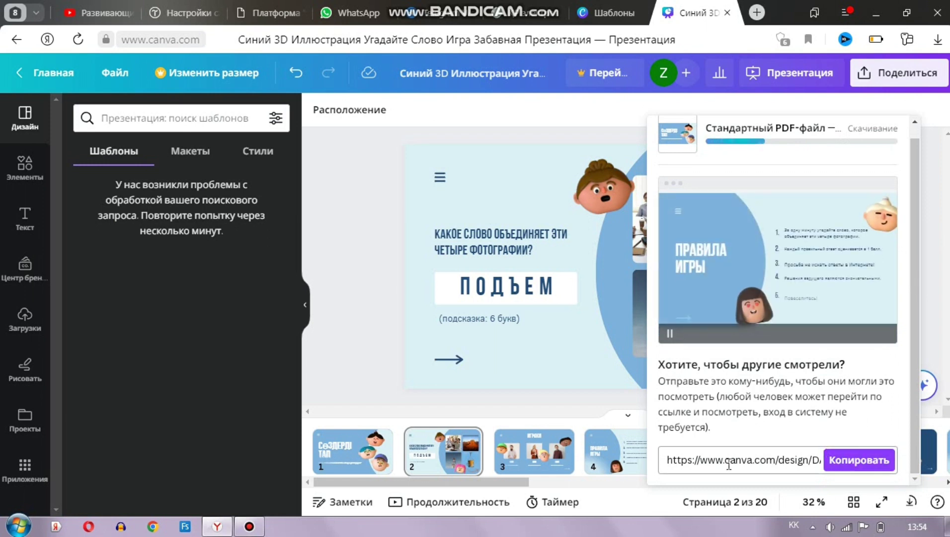